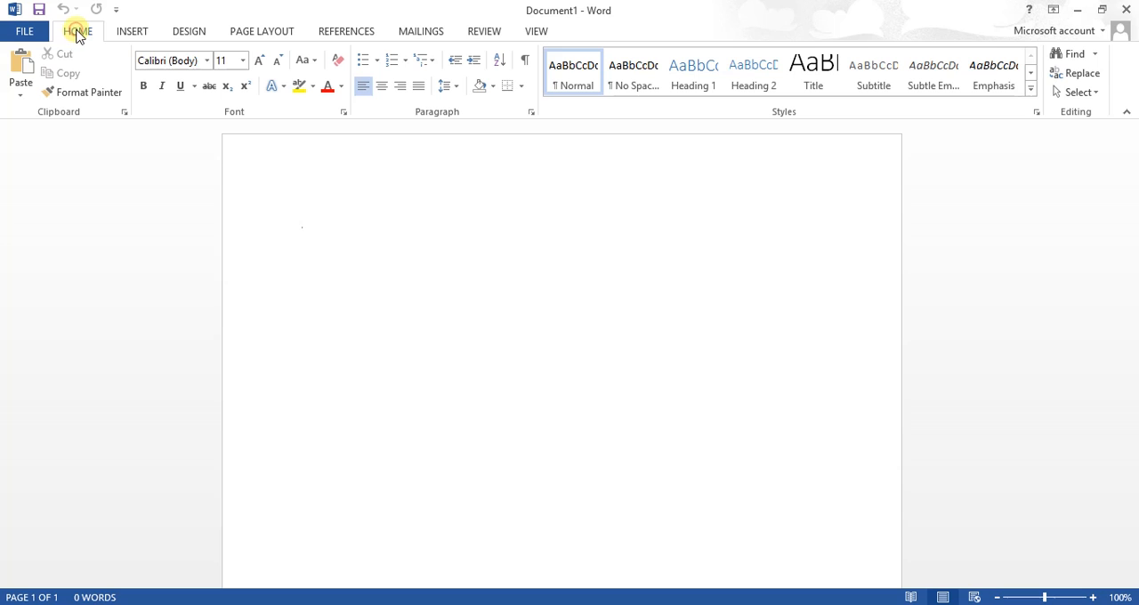
left_click(125, 34)
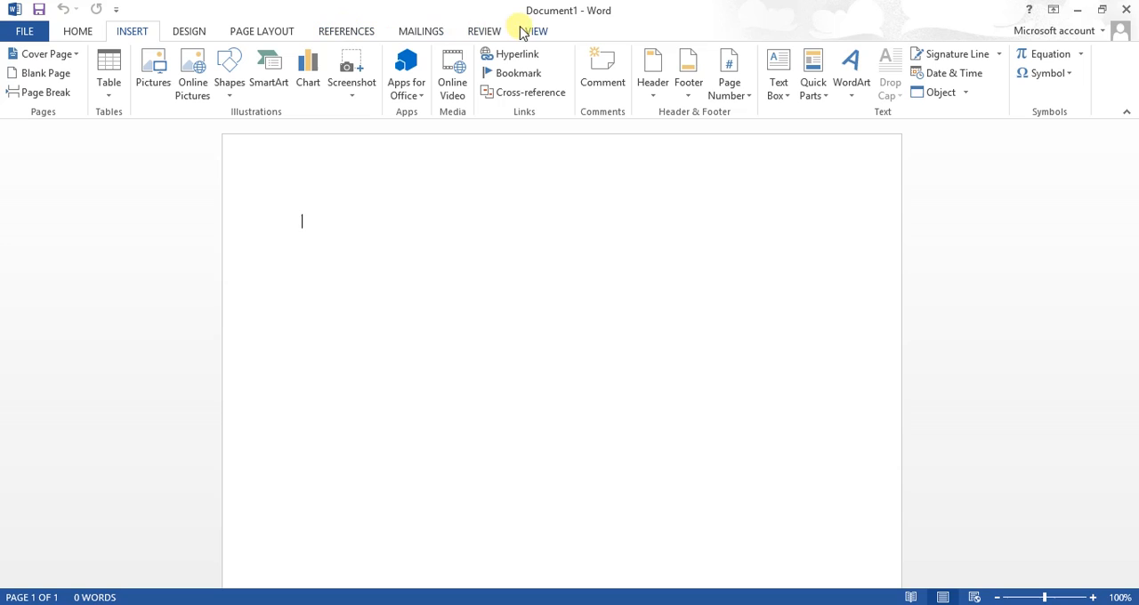
left_click(77, 32)
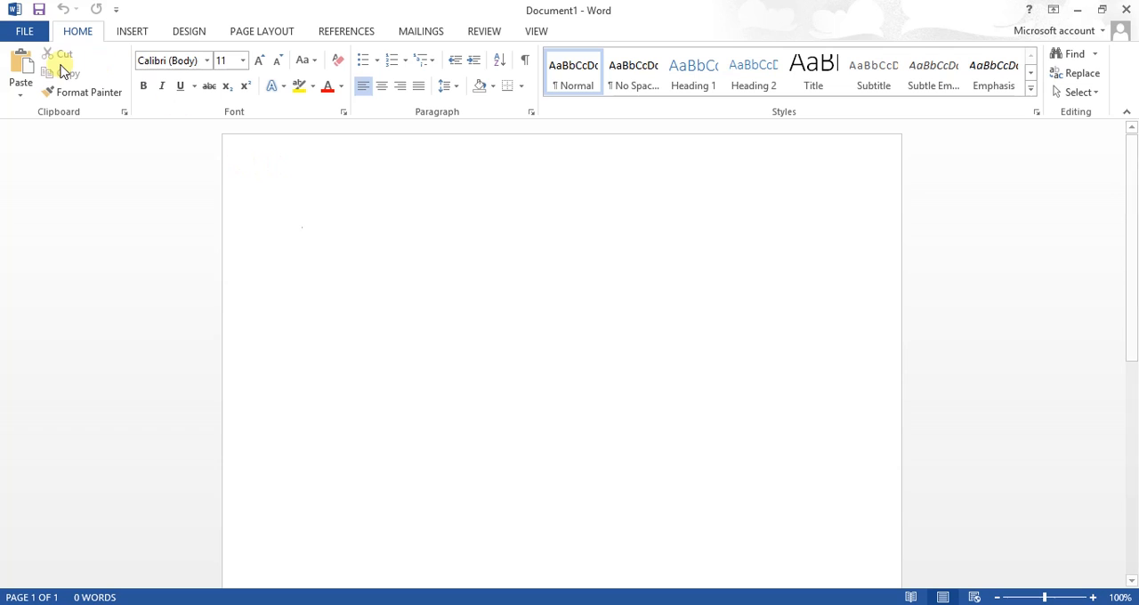
left_click(26, 33)
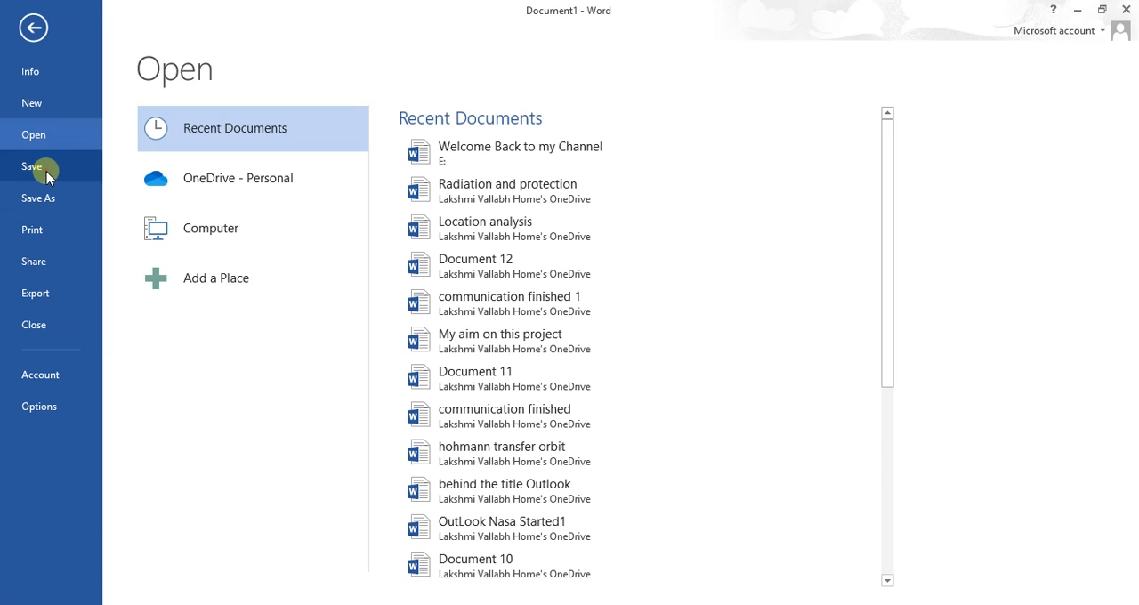
left_click(66, 189)
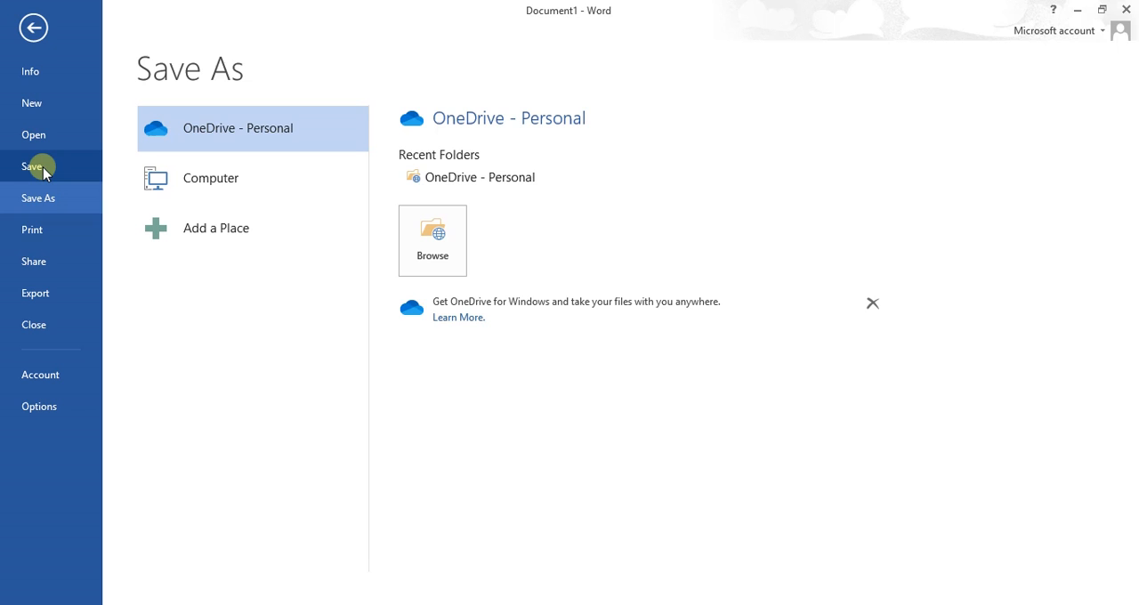
left_click(33, 32)
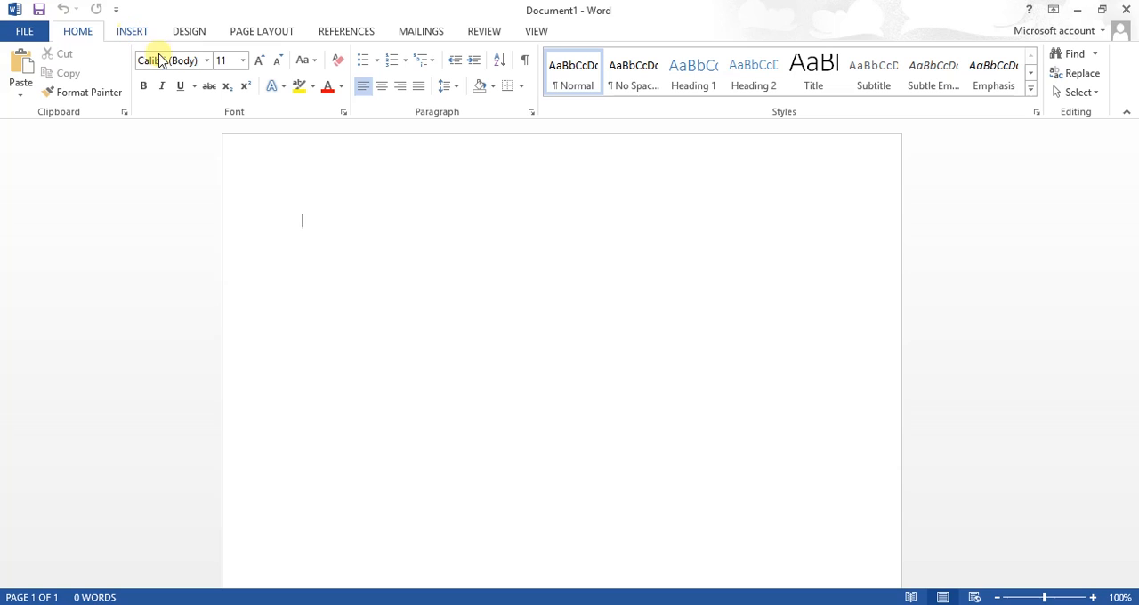
Set the font for the empty document's text to Calibri Light
left_click(206, 60)
left_click(254, 109)
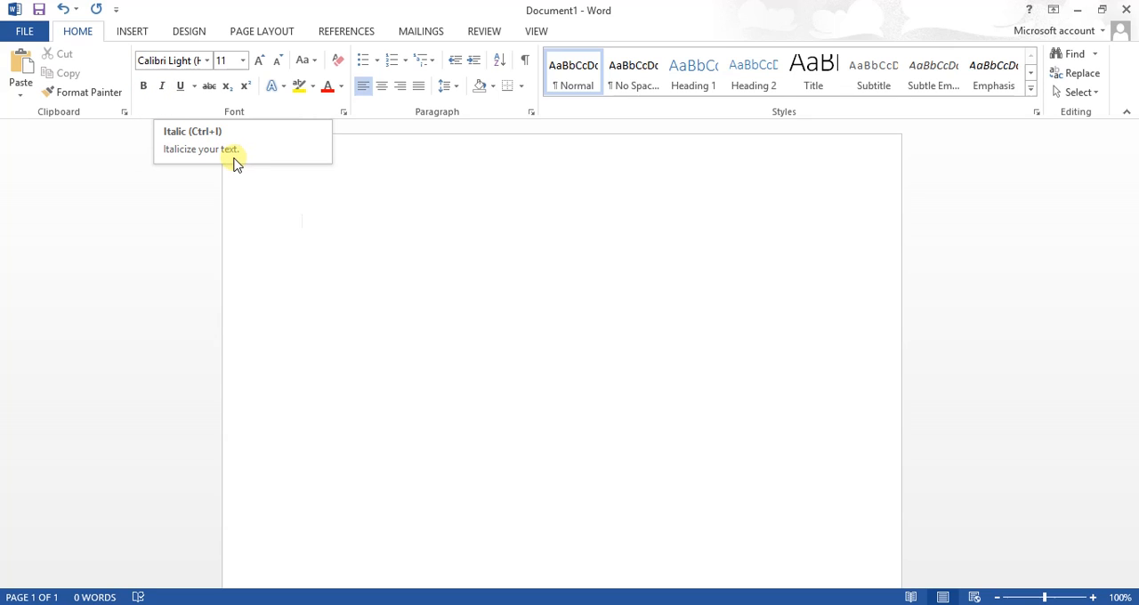
left_click(325, 226)
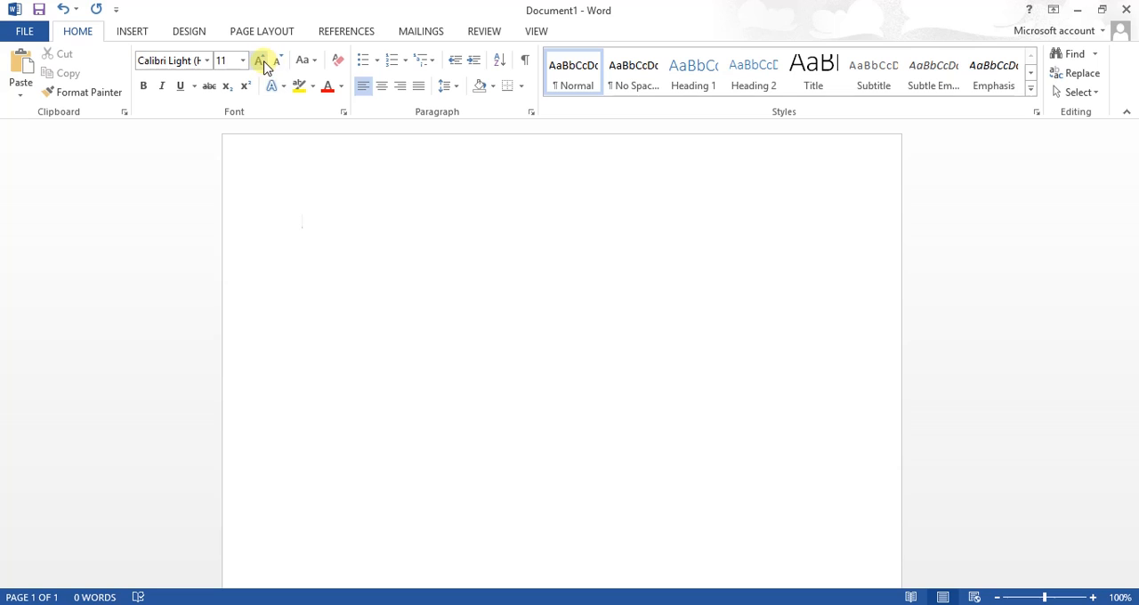
left_click(228, 58)
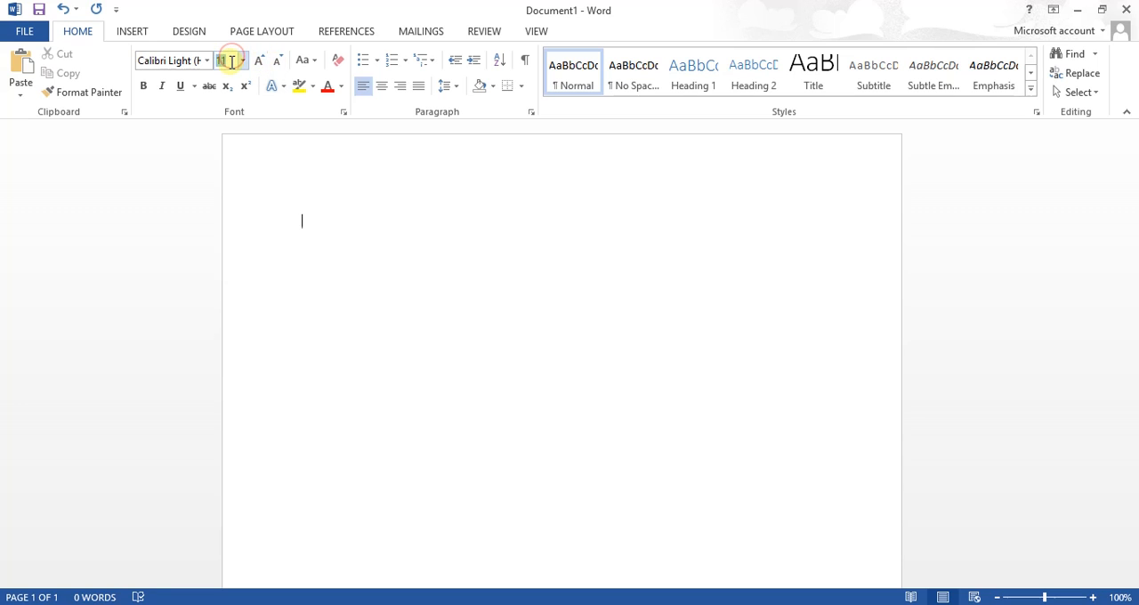
left_click(231, 62)
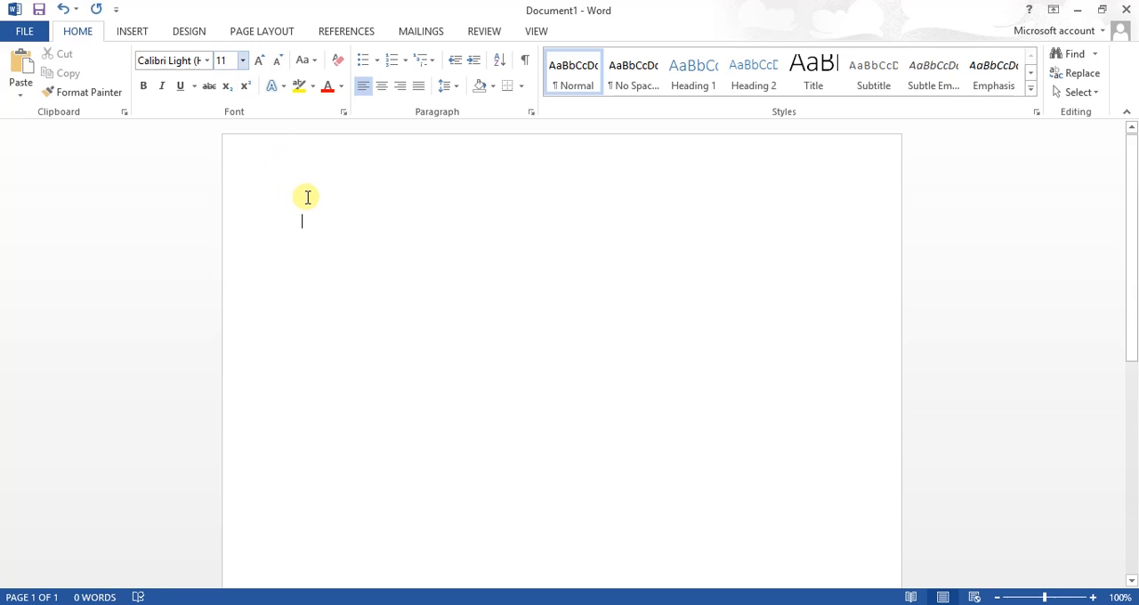
left_click(342, 89)
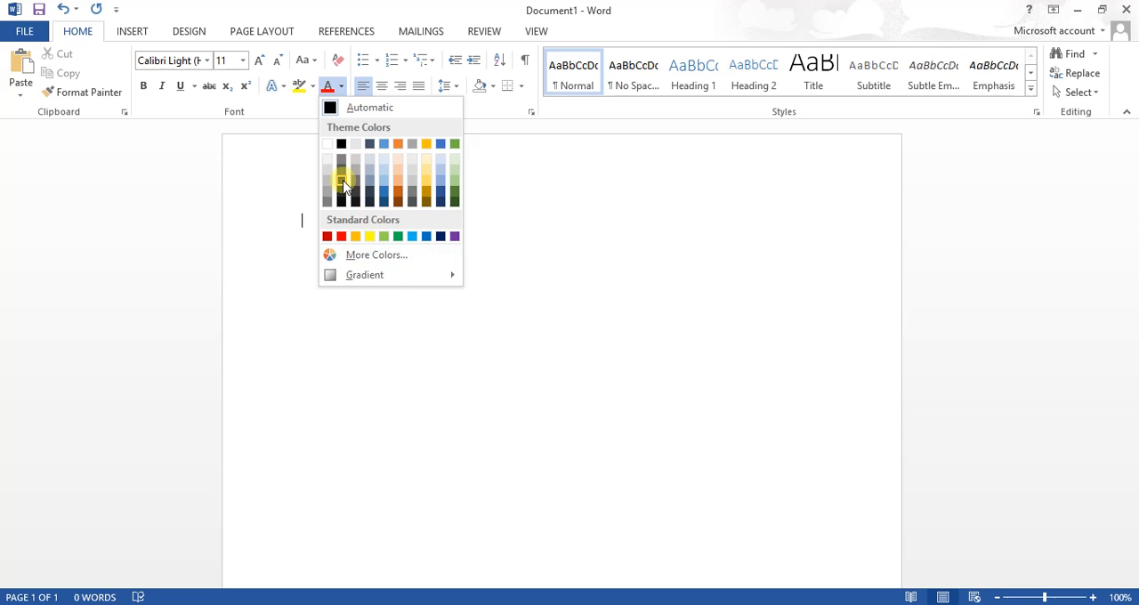
left_click(384, 254)
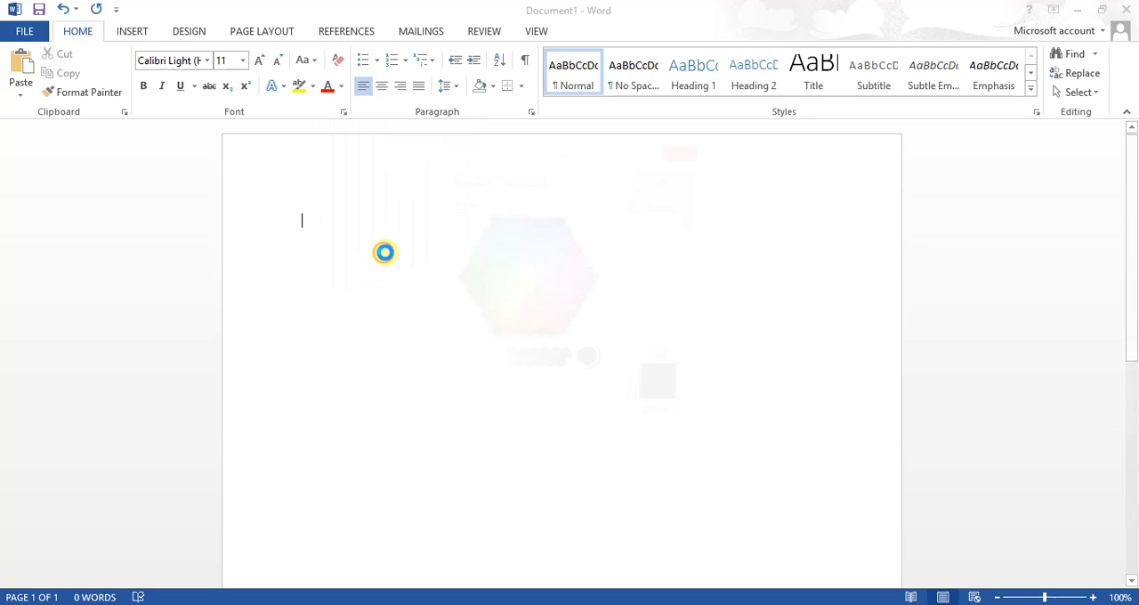
left_click(524, 183)
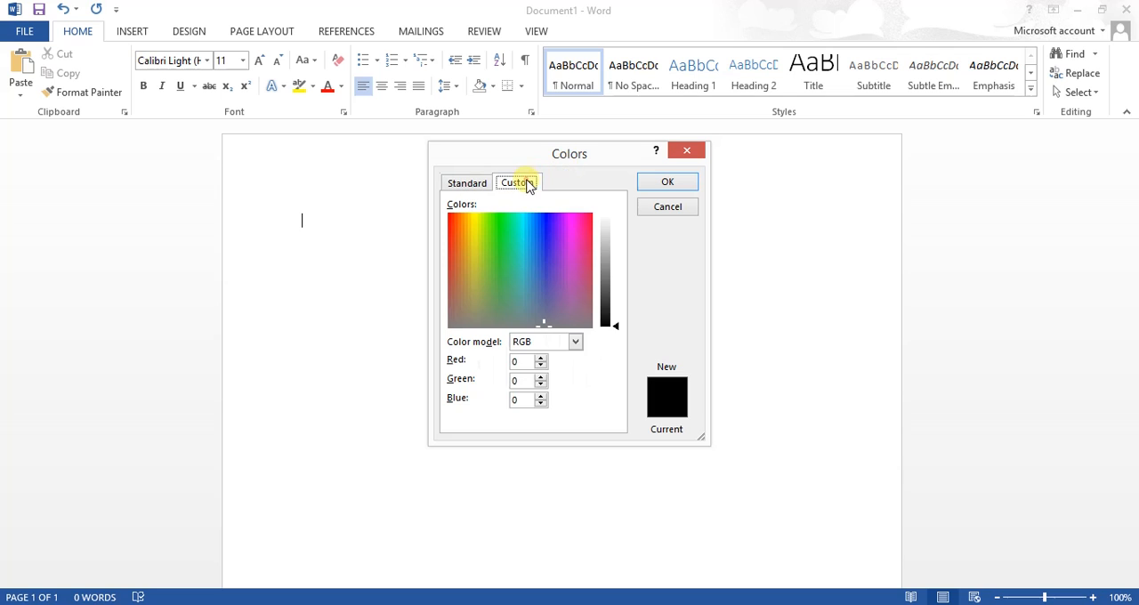
left_click(531, 220)
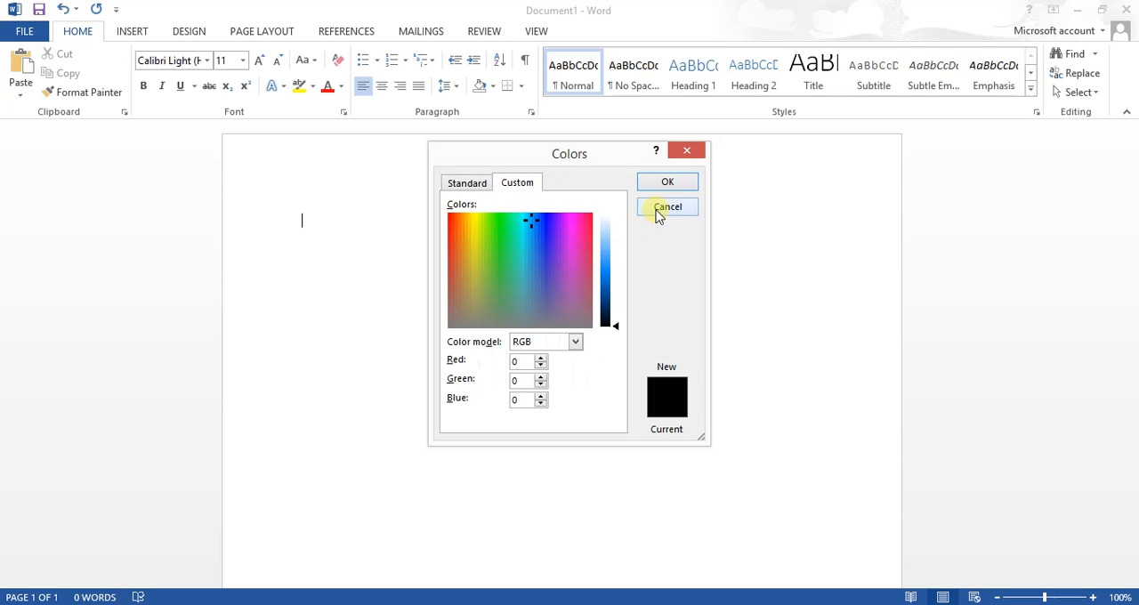
left_click(693, 148)
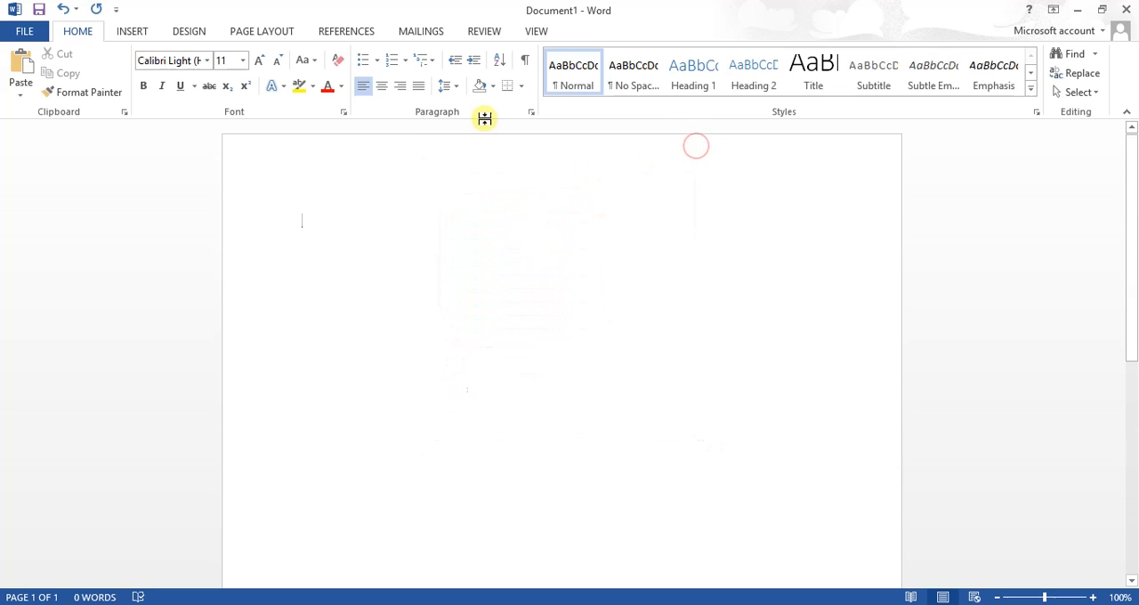
left_click(377, 61)
left_click(333, 293)
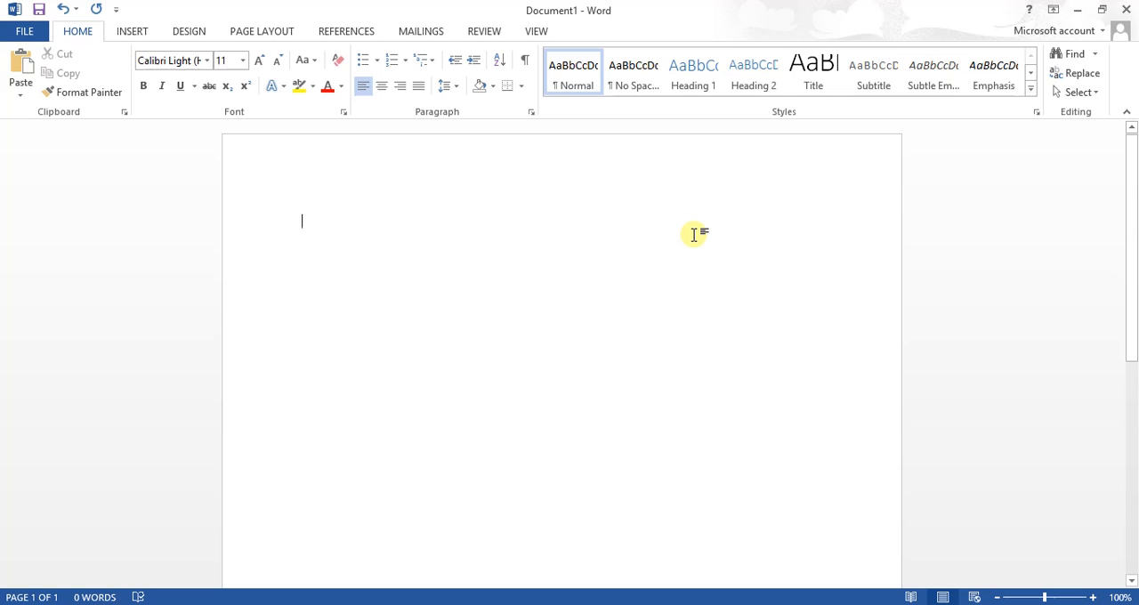
Paste the copied paragraph about computers into the document and change its alignment to justified and finally to centered
type("A computer is a machine that can be instructed to carry out sequences of arithmetic or logical operations automatically via computer programming. Modern computers have the ability to follow generalized sets of operations, called programs. These programs enable computers to perform an extremely wide range of tasks.")
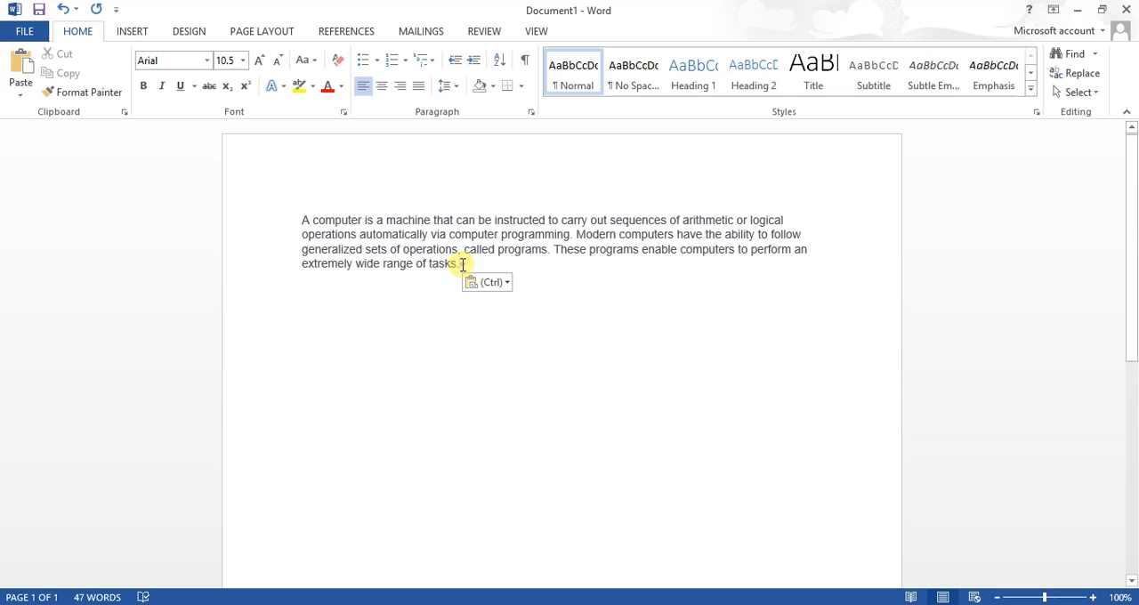
left_click_drag(462, 264, 316, 224)
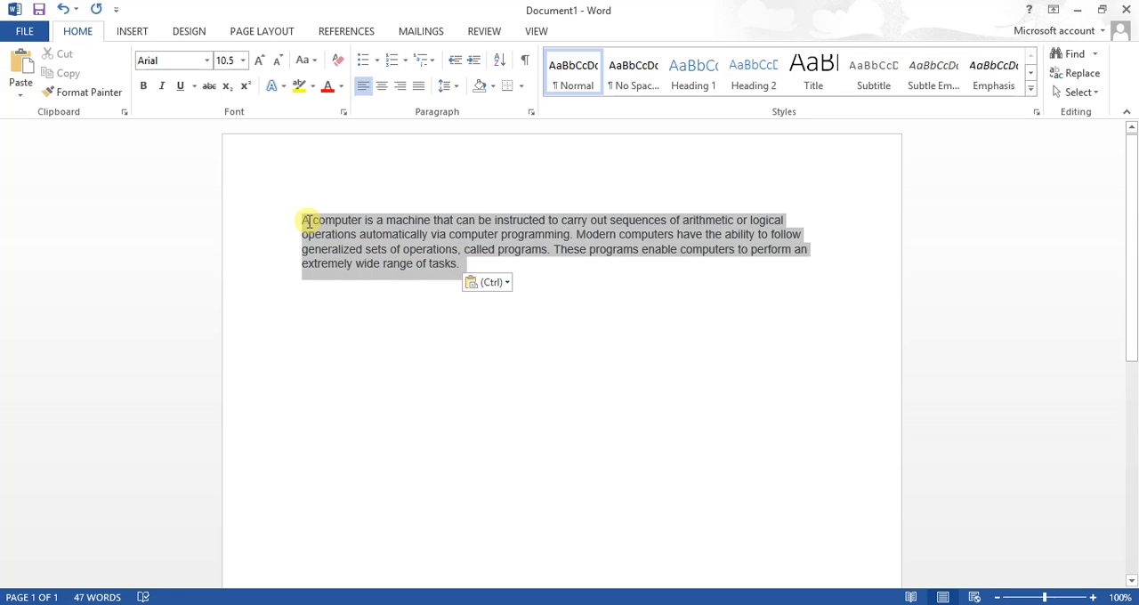
left_click(419, 85)
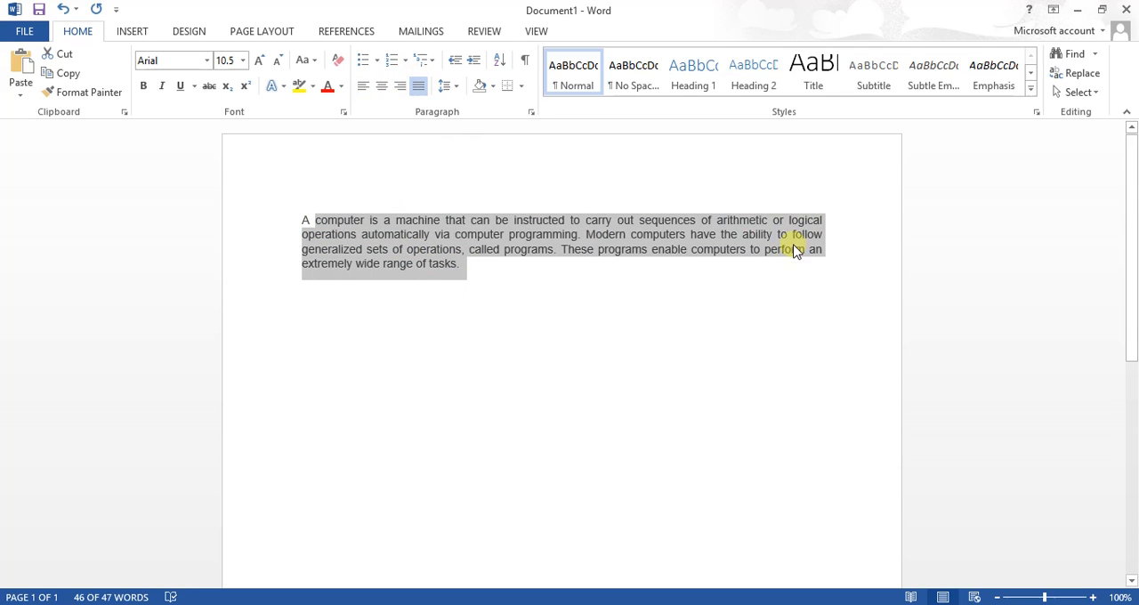
left_click(765, 271)
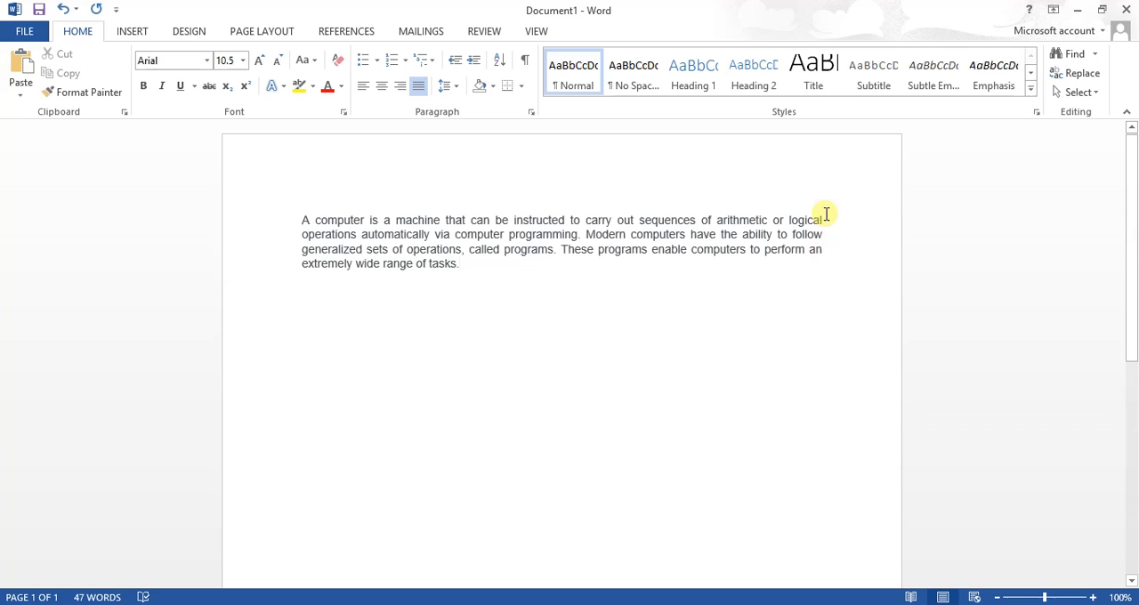
left_click(380, 88)
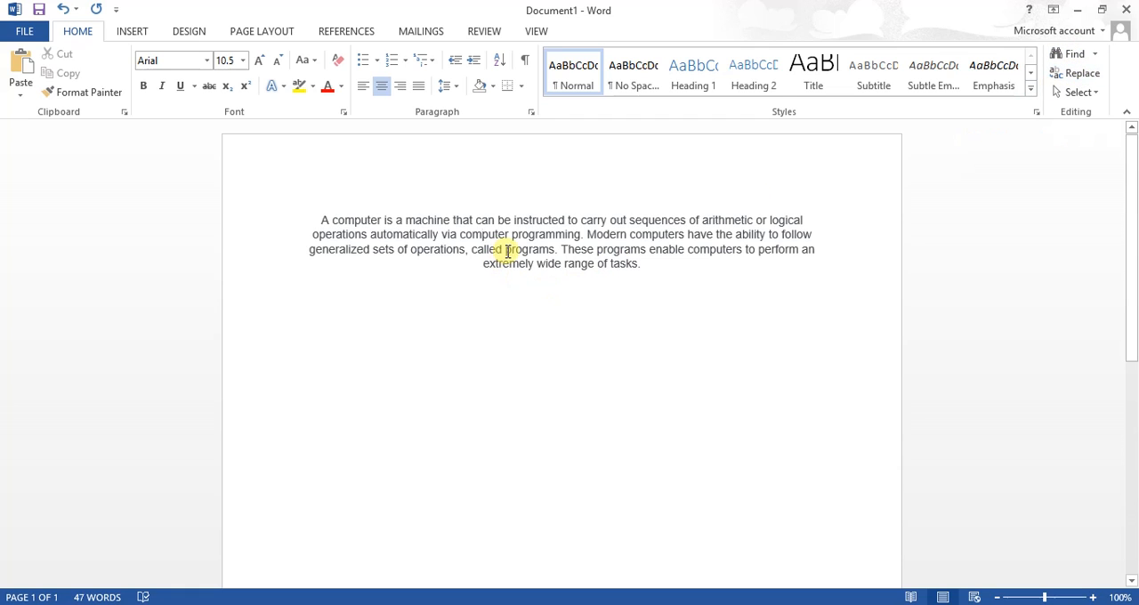
Replace all occurrences of "programs" with "Os" in the paragraph, continuing the search from the beginning of the document
left_click_drag(506, 253, 547, 256)
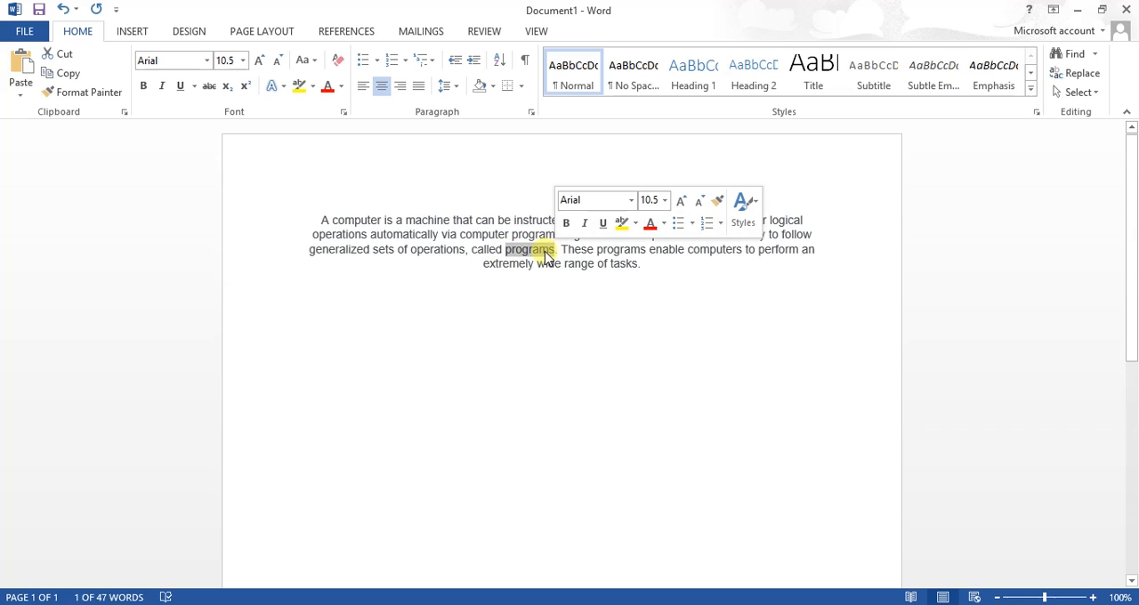
left_click(543, 255)
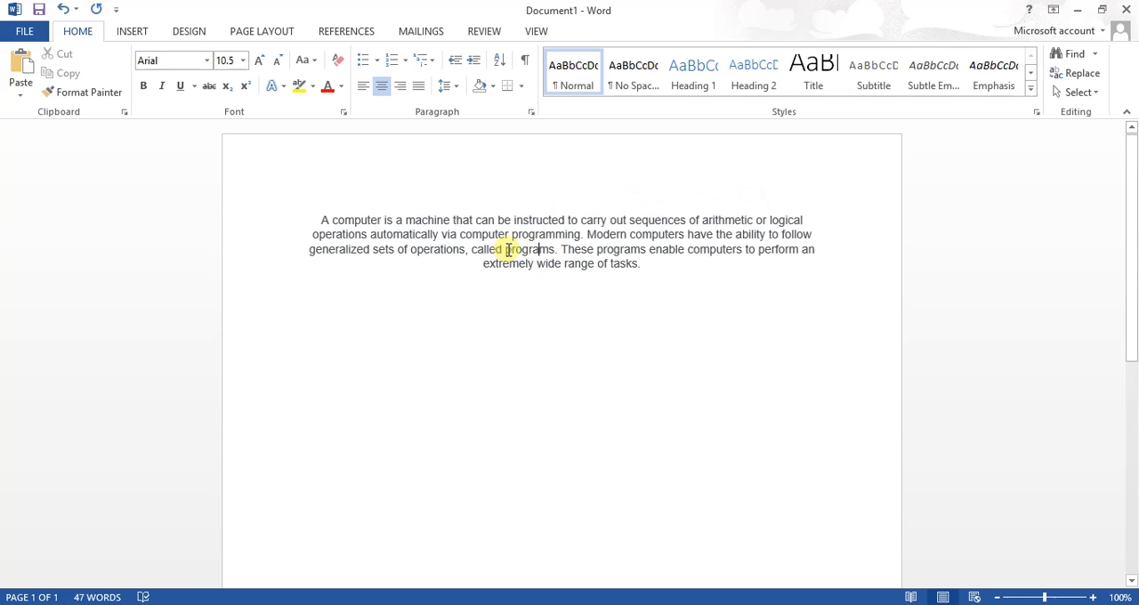
left_click_drag(506, 251, 555, 252)
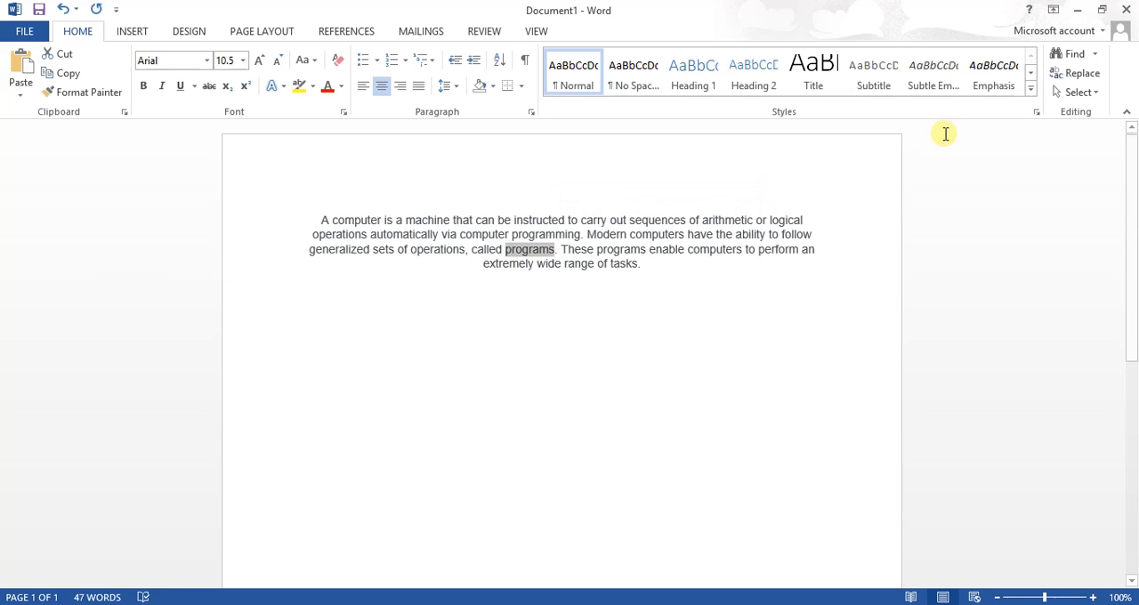
left_click(1067, 74)
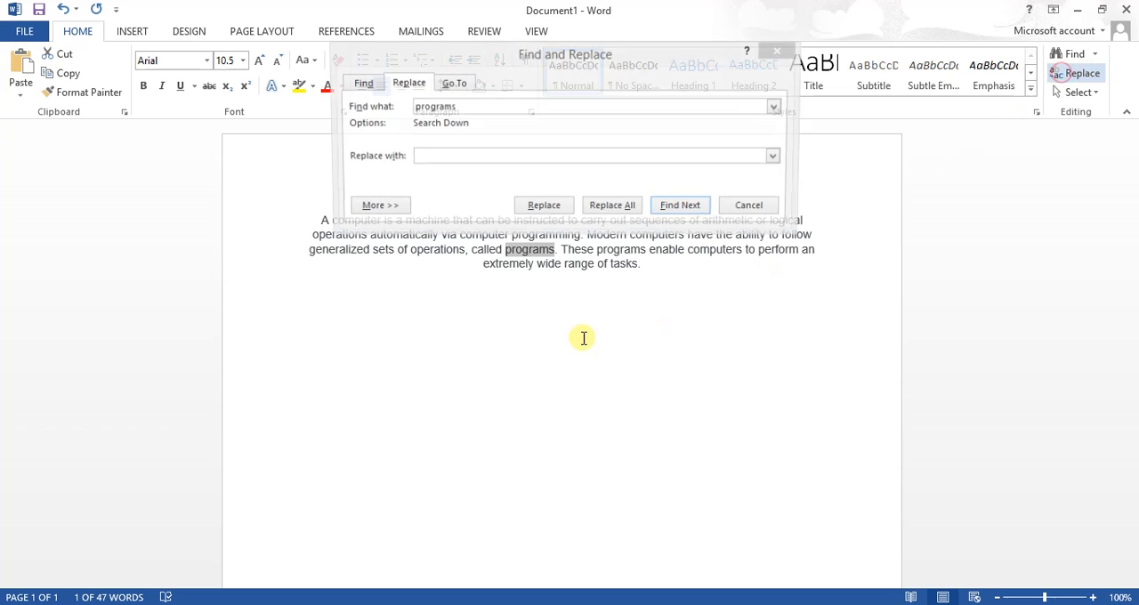
left_click_drag(458, 106, 412, 106)
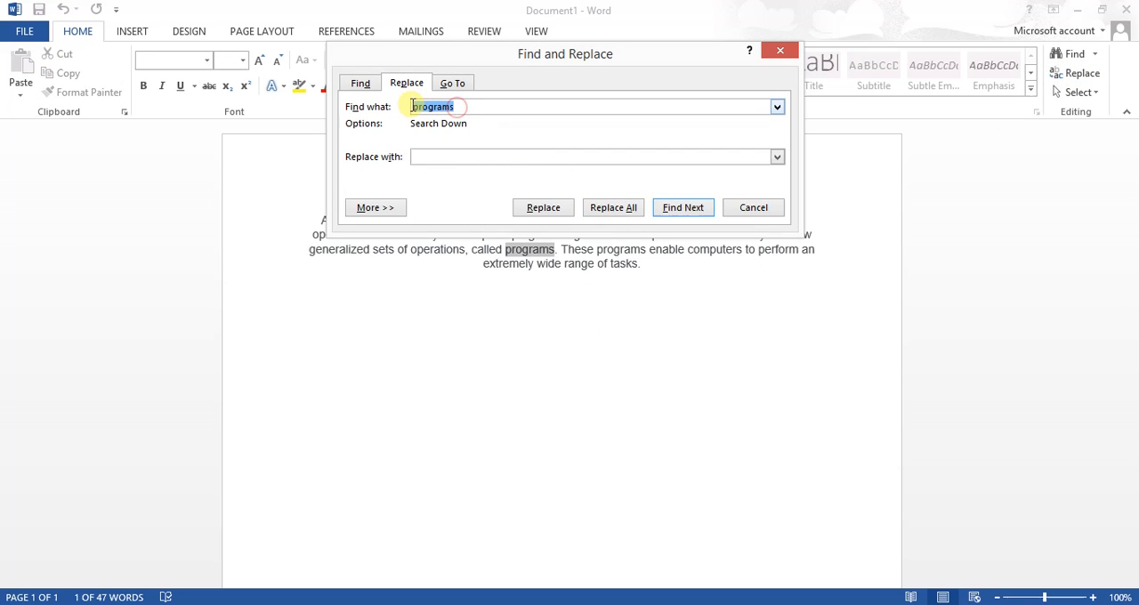
left_click(427, 157)
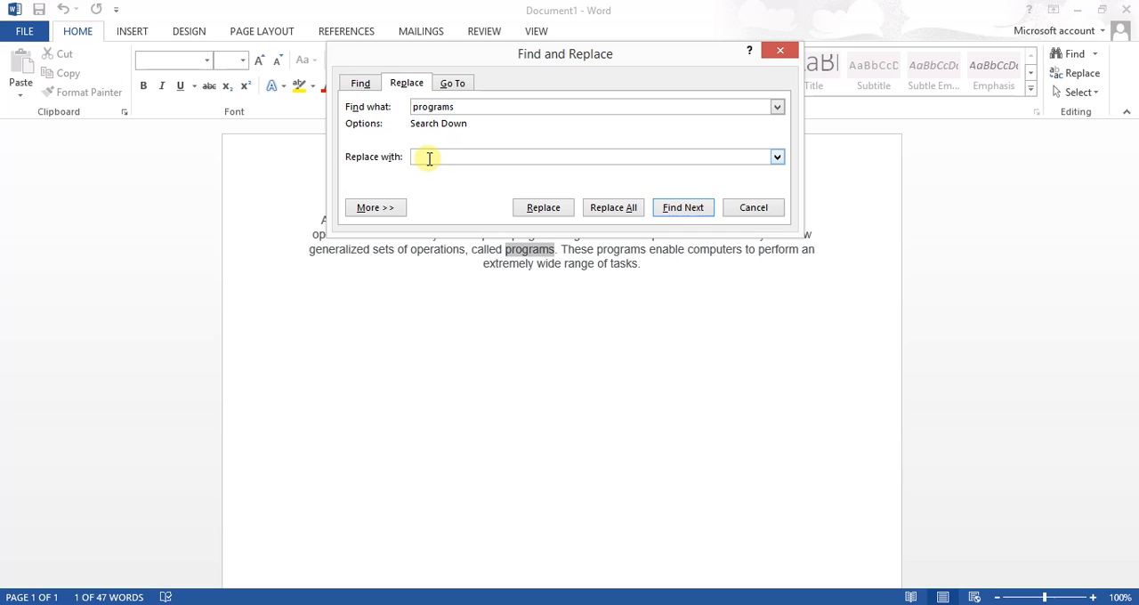
left_click(612, 209)
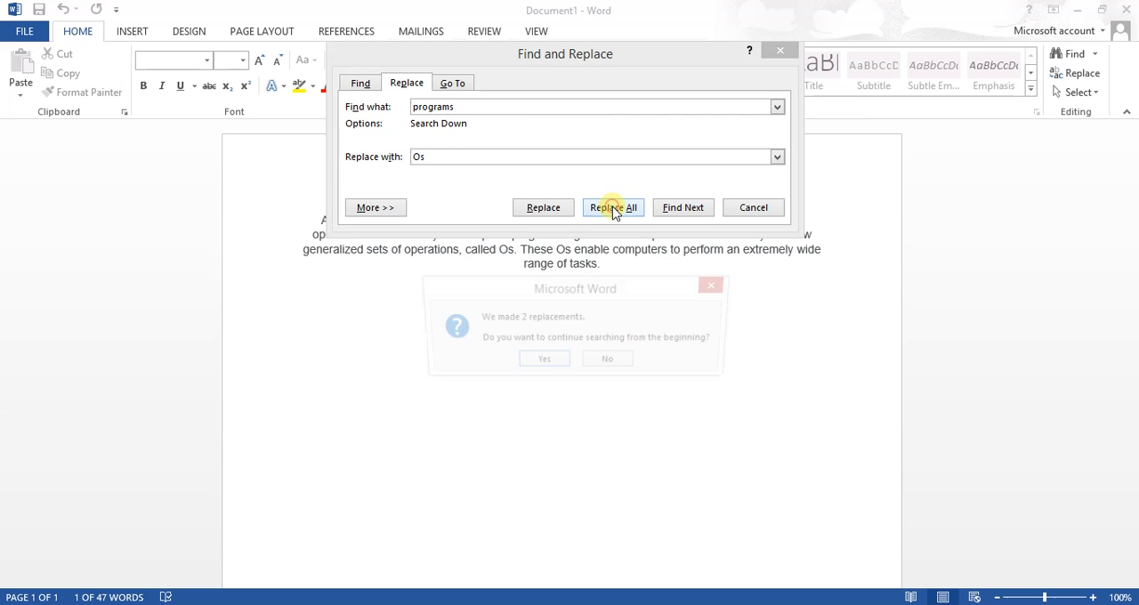
left_click(537, 361)
left_click(572, 358)
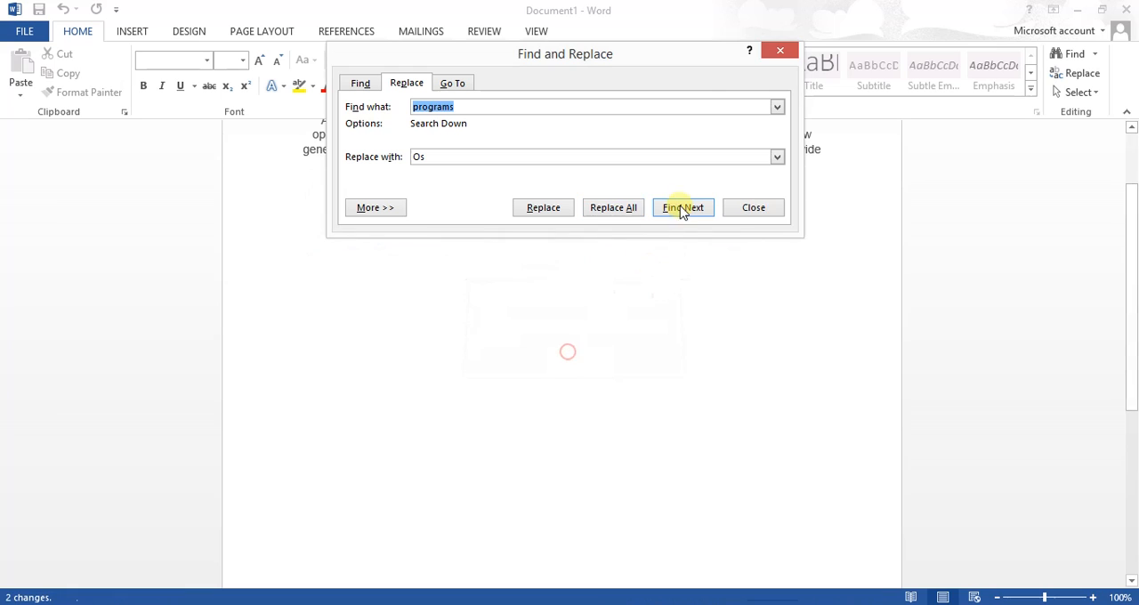
left_click(771, 56)
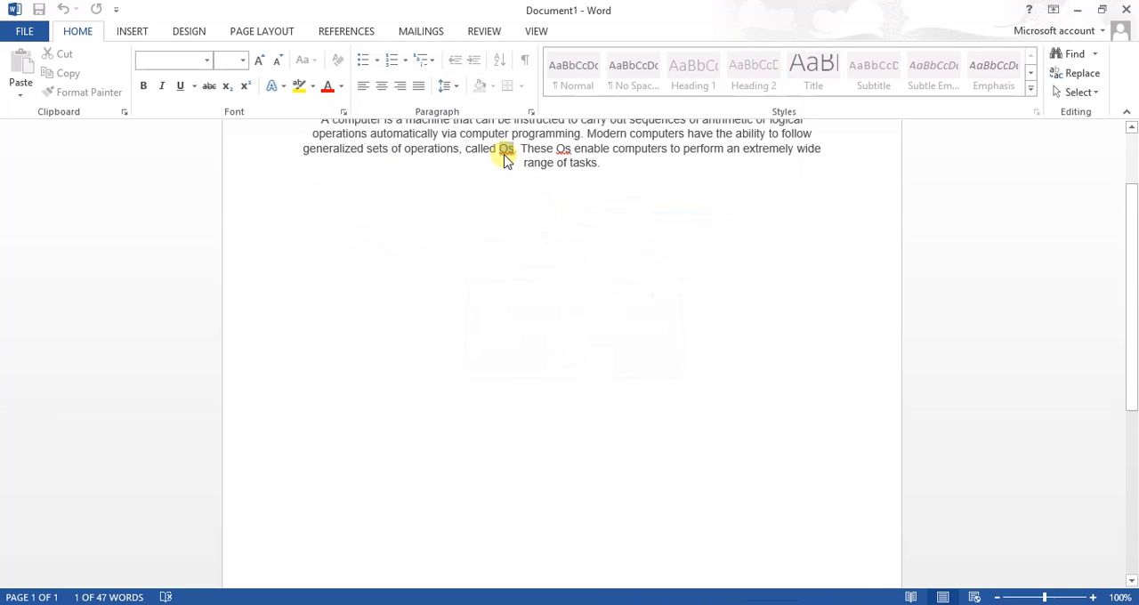
scroll(502, 160, "up", 2)
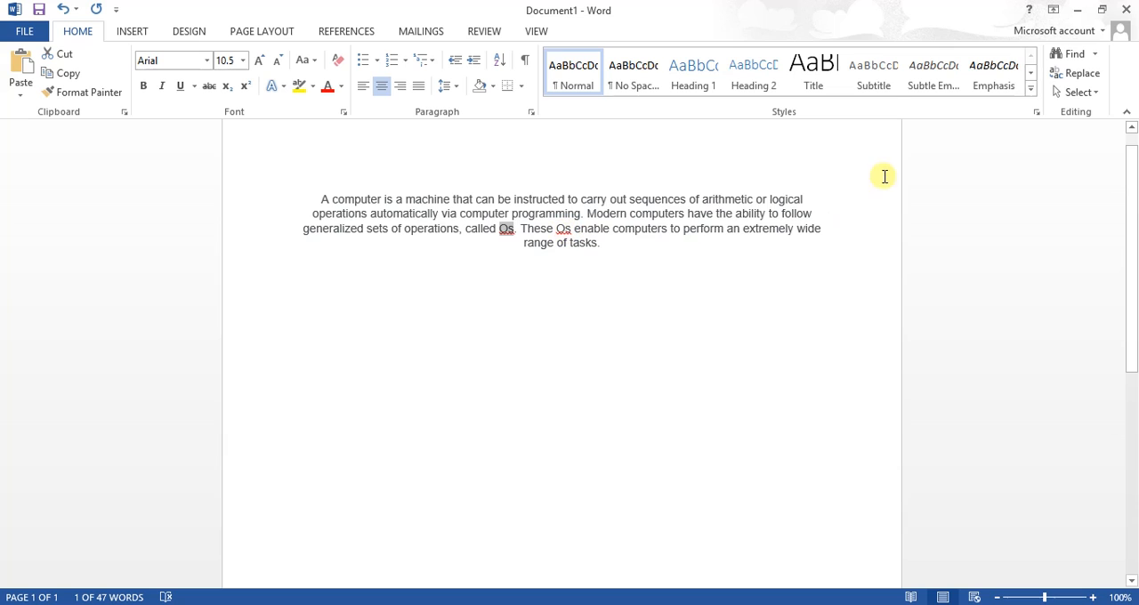
left_click(1094, 92)
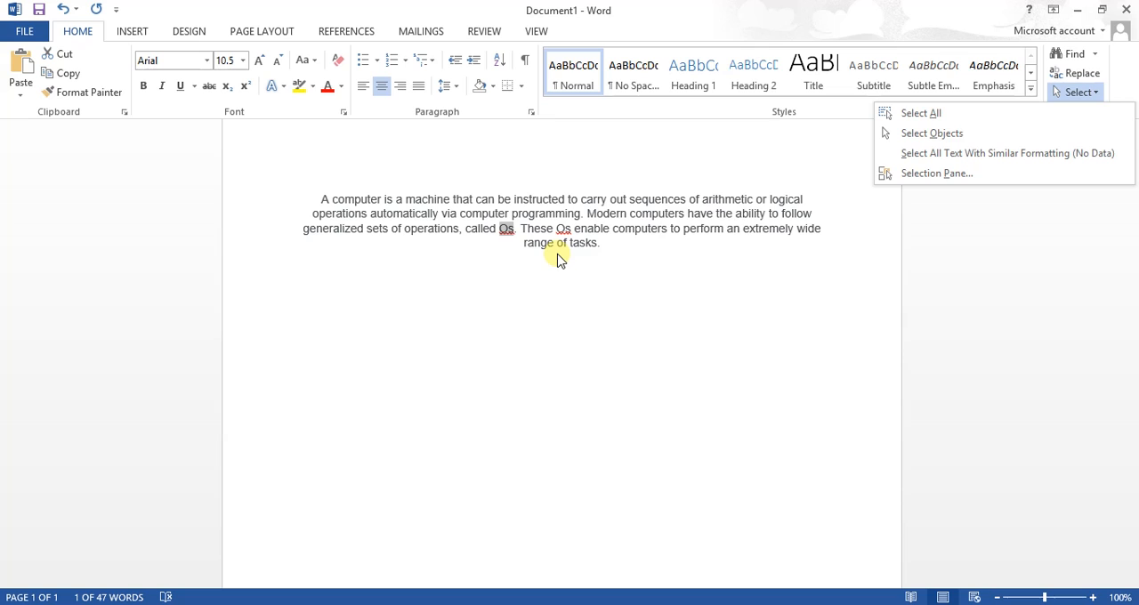
left_click(876, 202)
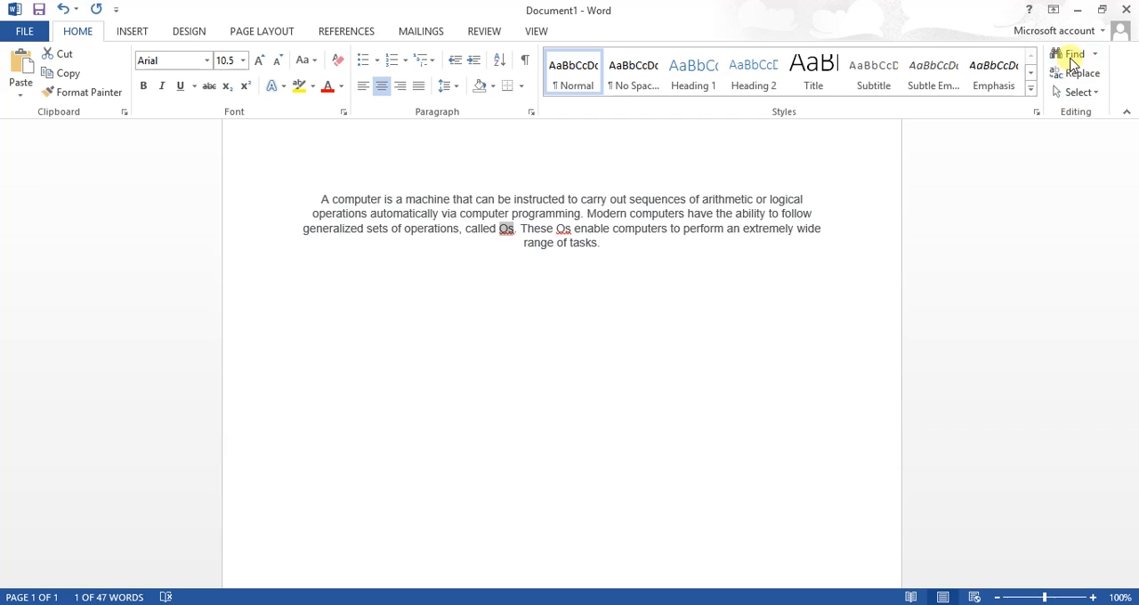
Insert several paragraph breaks before "range of tasks." to move that text down the page
left_click(129, 33)
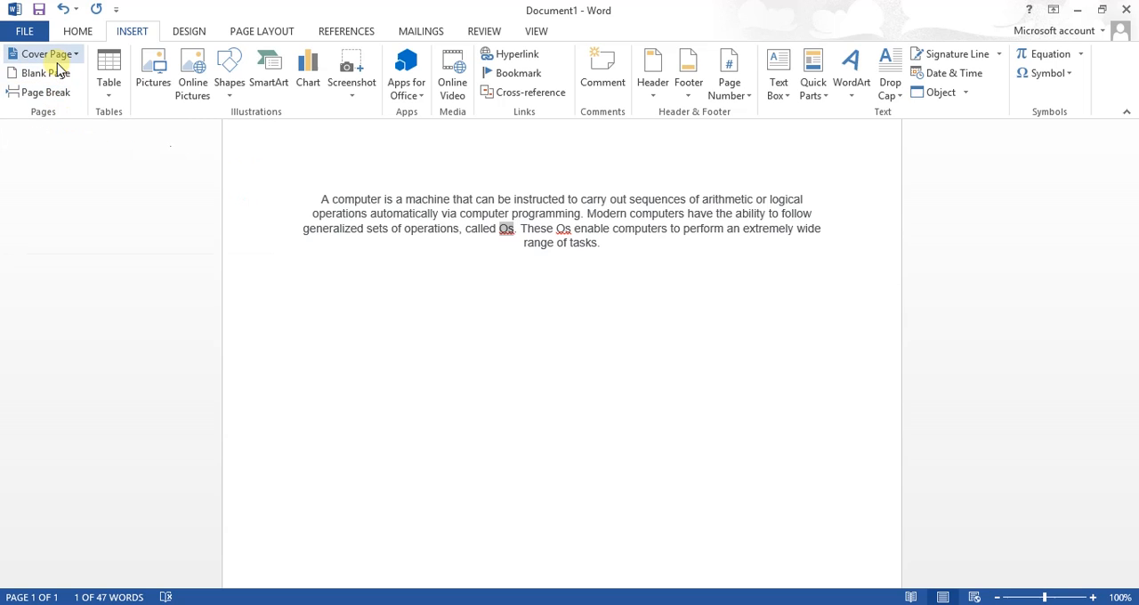
left_click(418, 196)
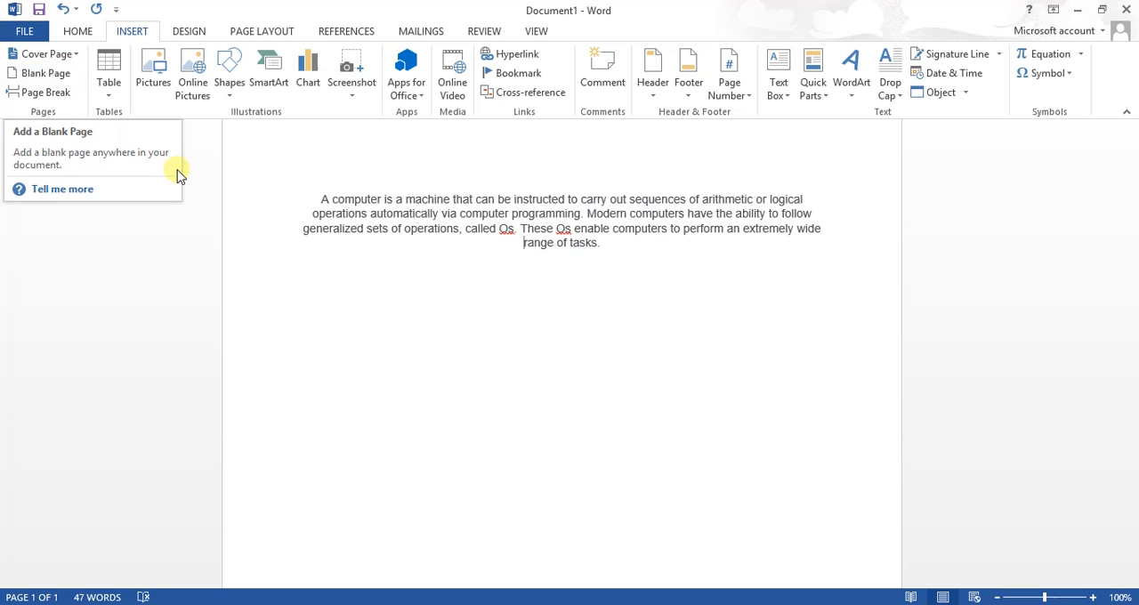
key("Return")
key("Return")
key("Return")
key("Return")
key("Return")
key("Return")
key("Return")
key("Return")
key("Return")
key("Return")
key("Return")
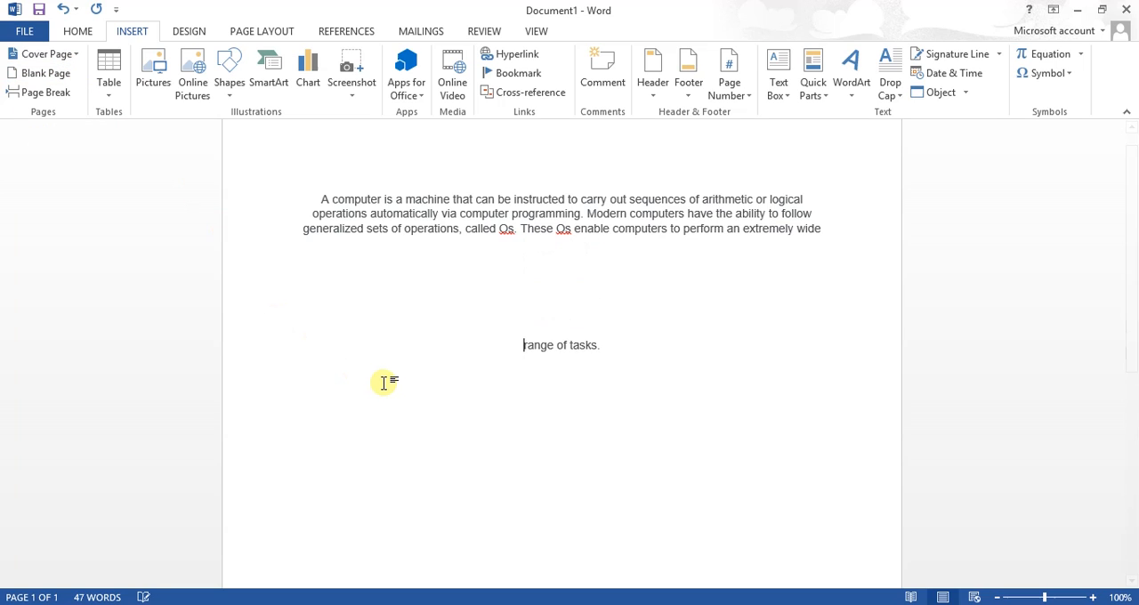
Push "range of tasks." onto the second page with further paragraph breaks
key("Return")
key("Return")
key("Return")
key("Return")
key("Return")
key("Return")
key("Return")
key("Return")
key("Return")
key("Return")
key("Return")
key("Return")
key("Return")
key("Return")
key("Return")
key("Return")
key("Return")
key("Return")
key("Return")
key("Return")
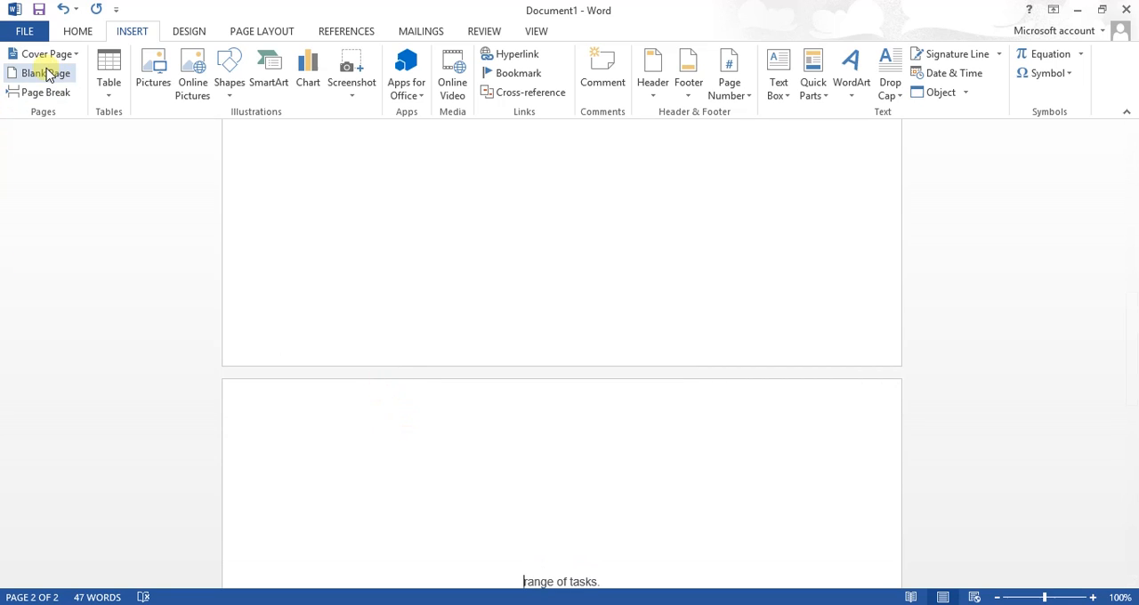
scroll(538, 452, "down", 1)
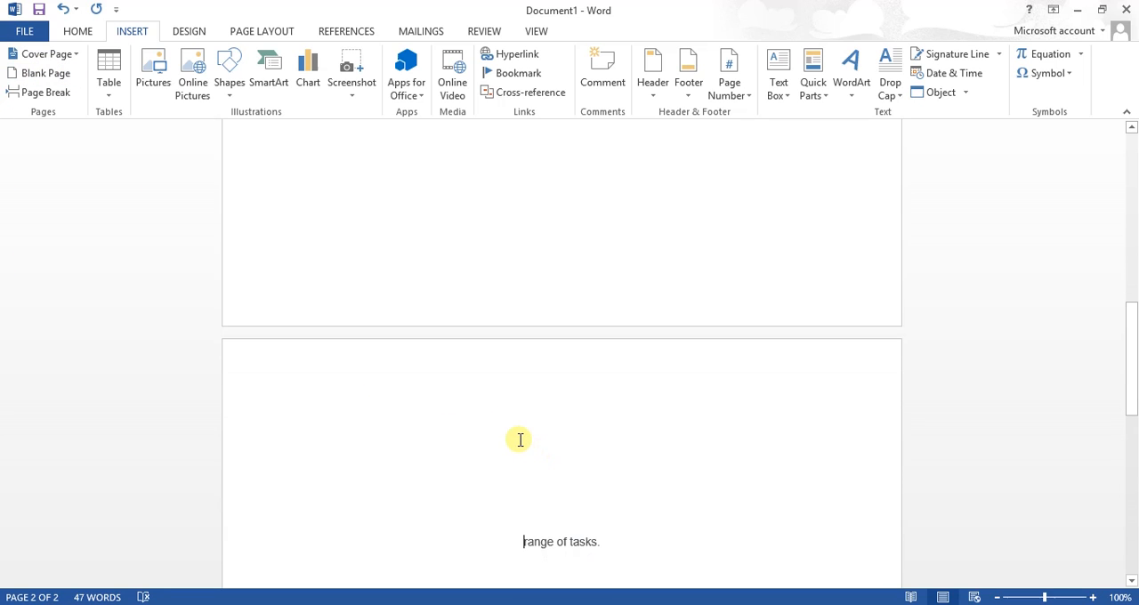
scroll(520, 440, "down", 10)
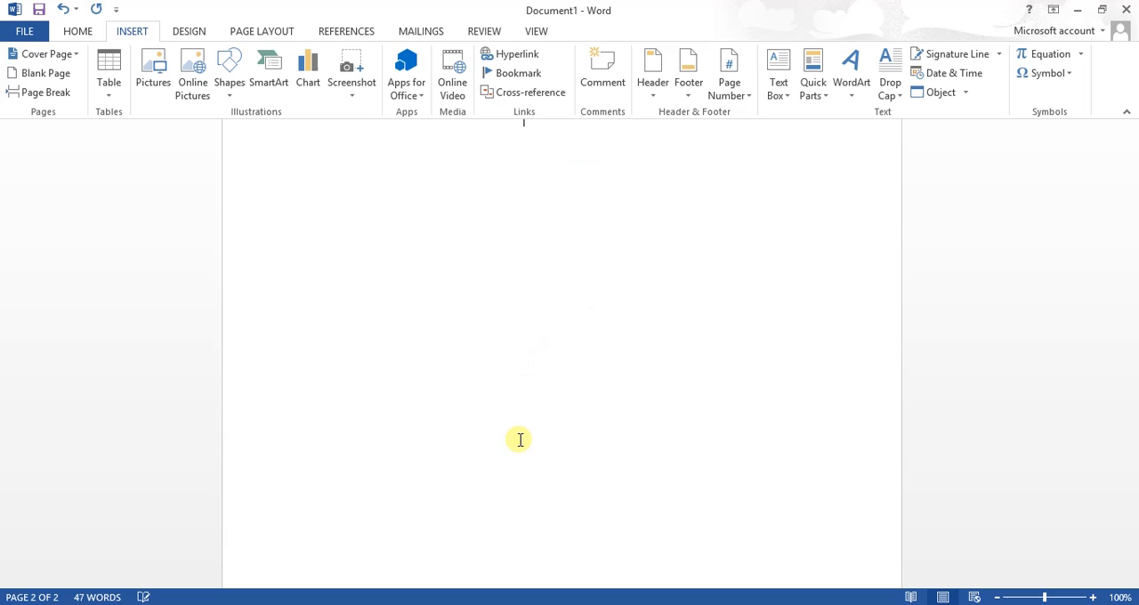
scroll(481, 312, "up", 3)
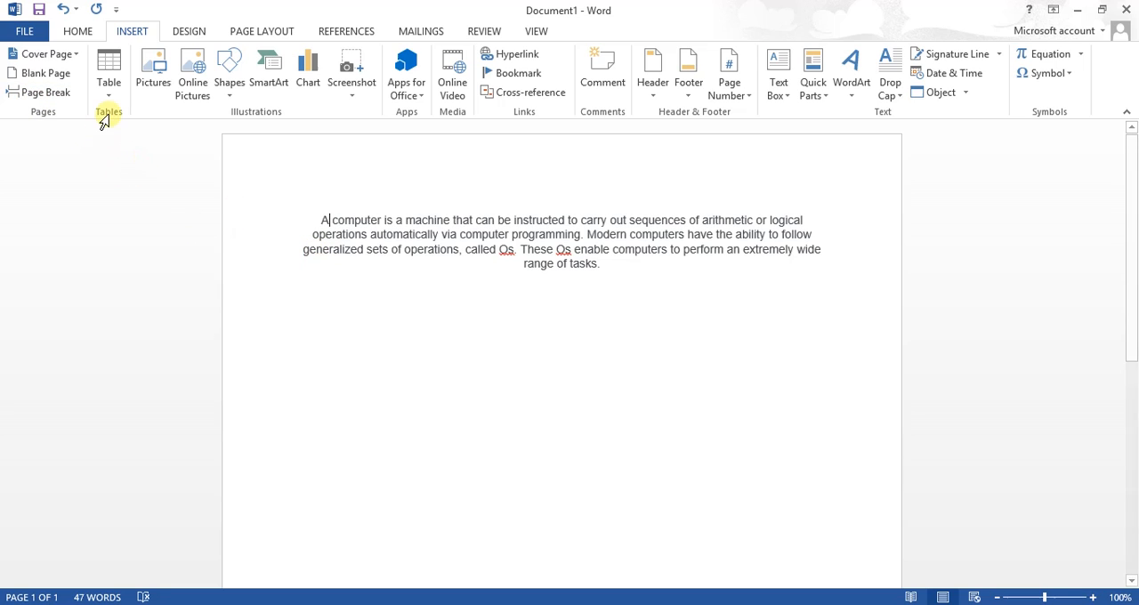
Examine the available options for inserting a table without adding one to the document
left_click(107, 85)
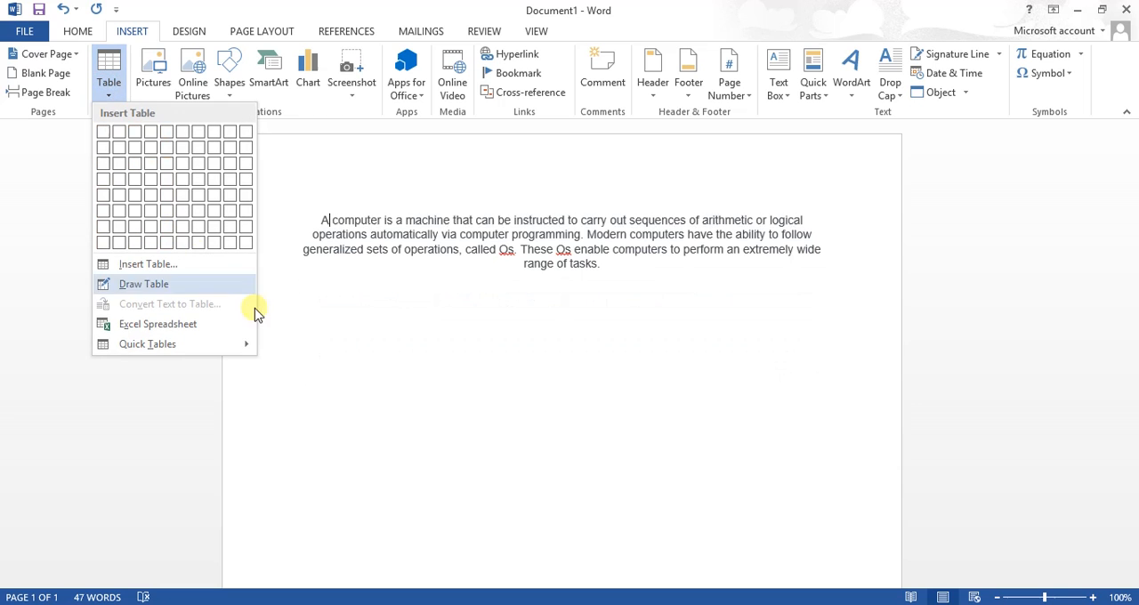
left_click(110, 91)
left_click(111, 93)
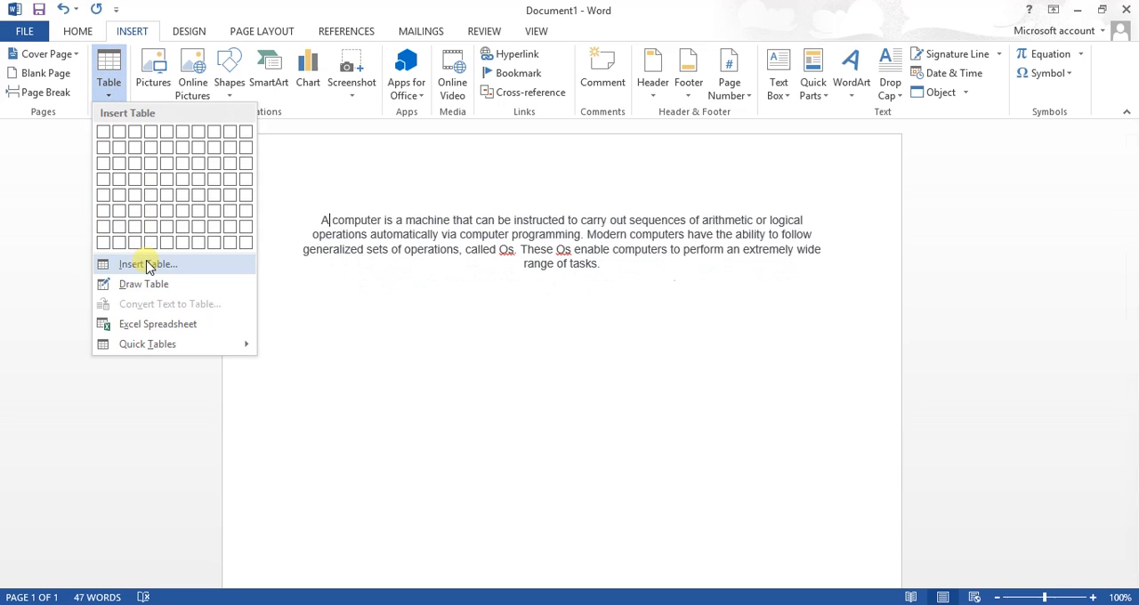
left_click(159, 336)
left_click(318, 305)
key("alt+space")
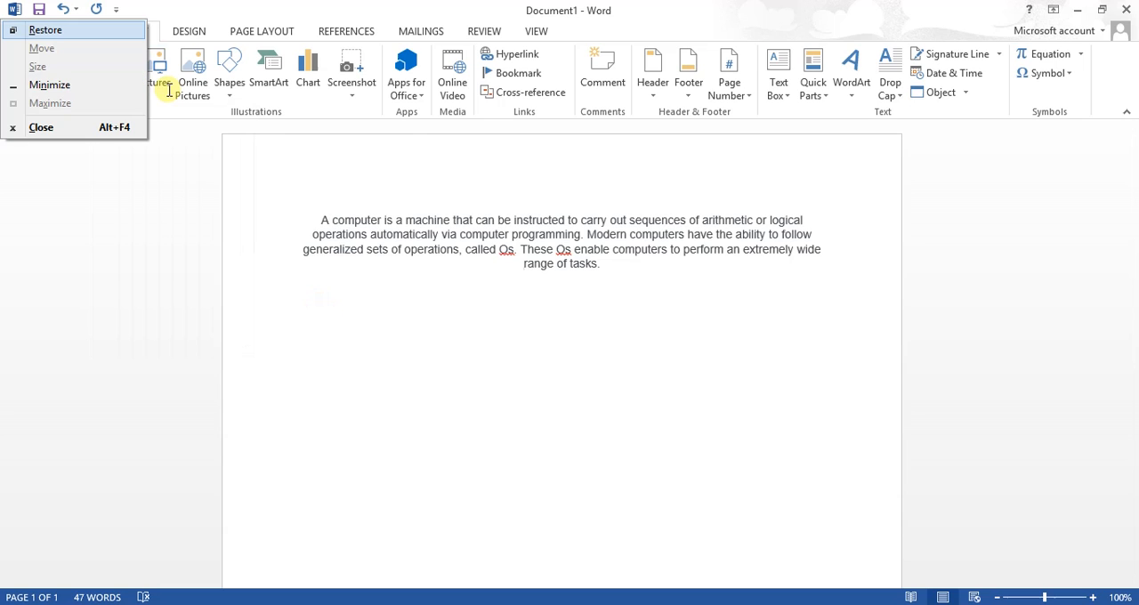
left_click(204, 196)
left_click(244, 287)
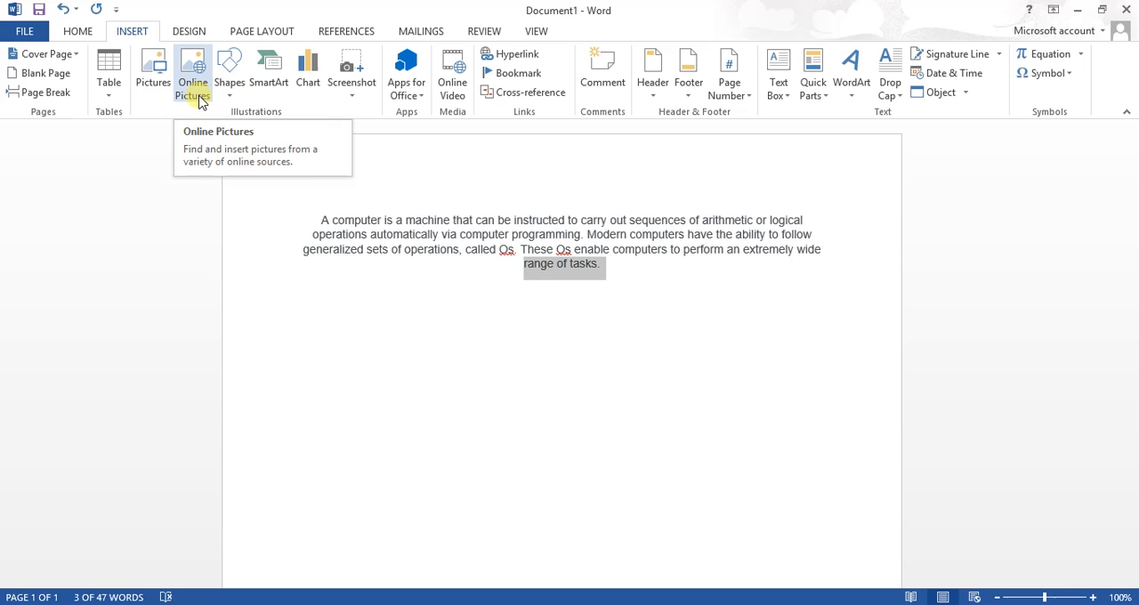
Look over the available shapes and the SmartArt graphic choices without inserting any
left_click(229, 80)
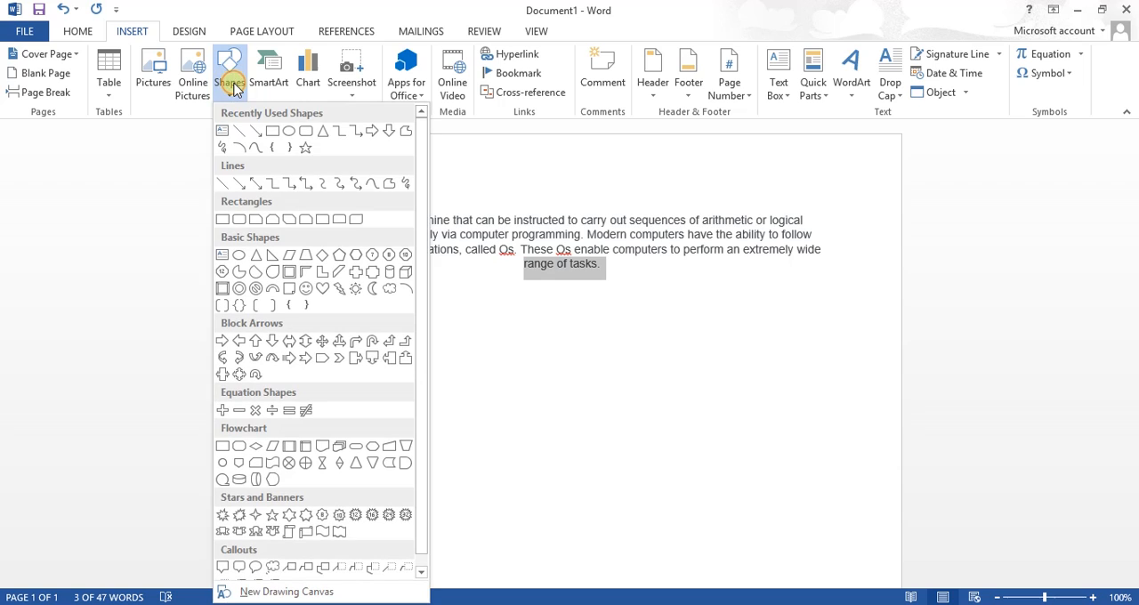
left_click(564, 330)
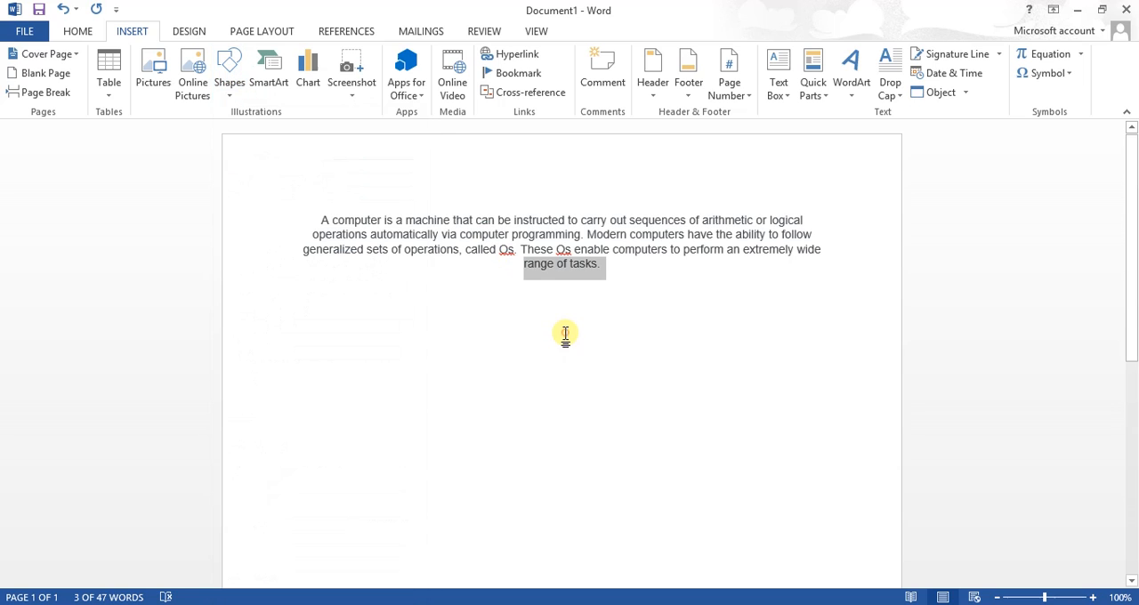
left_click(279, 94)
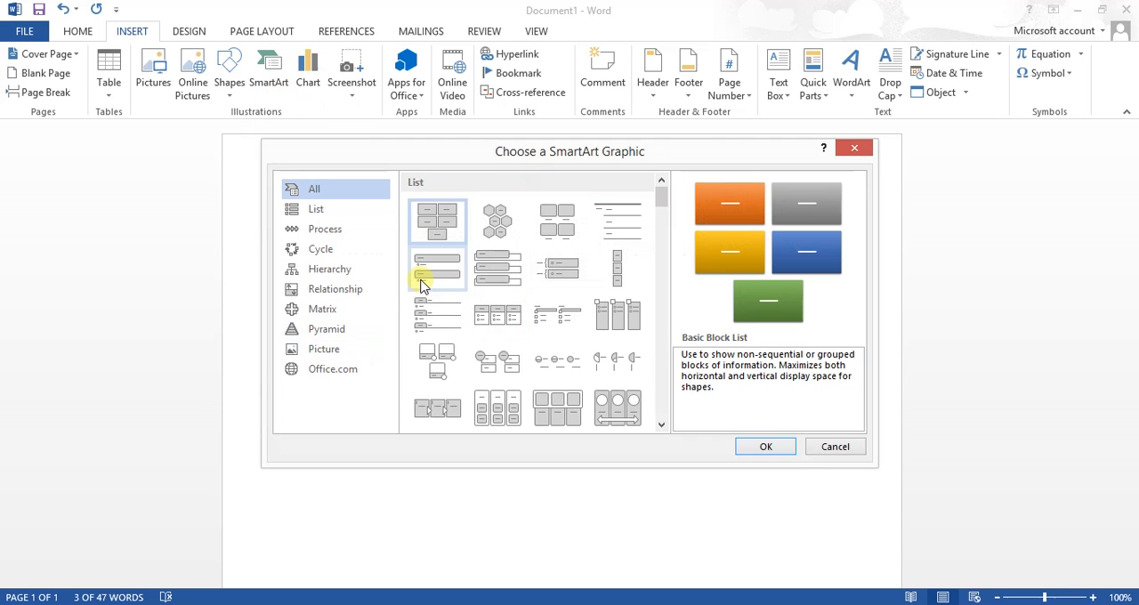
left_click_drag(669, 153, 595, 157)
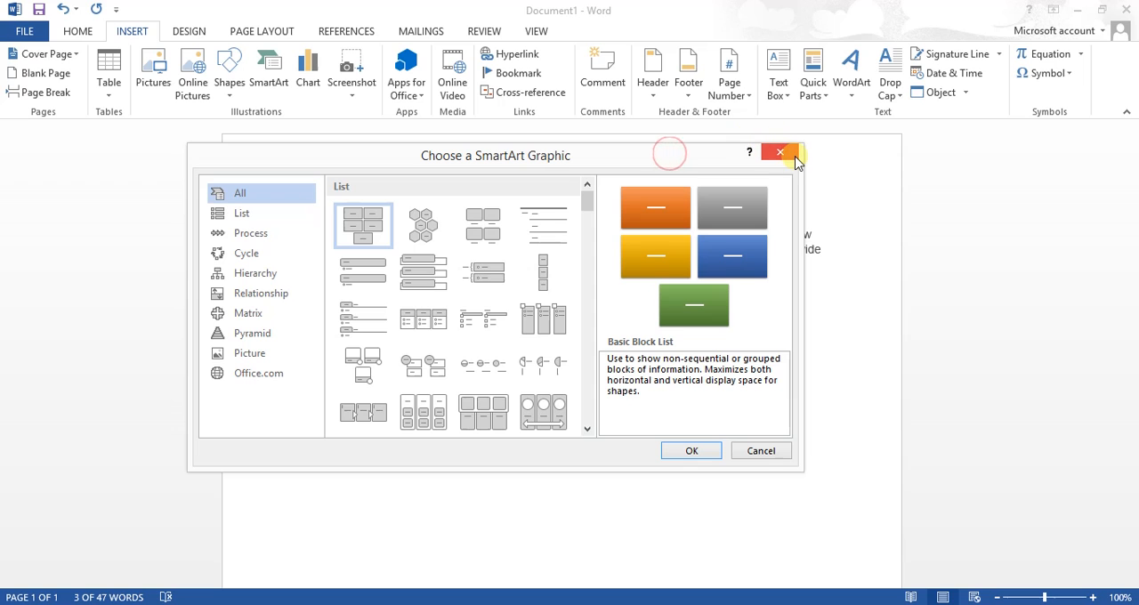
left_click(780, 153)
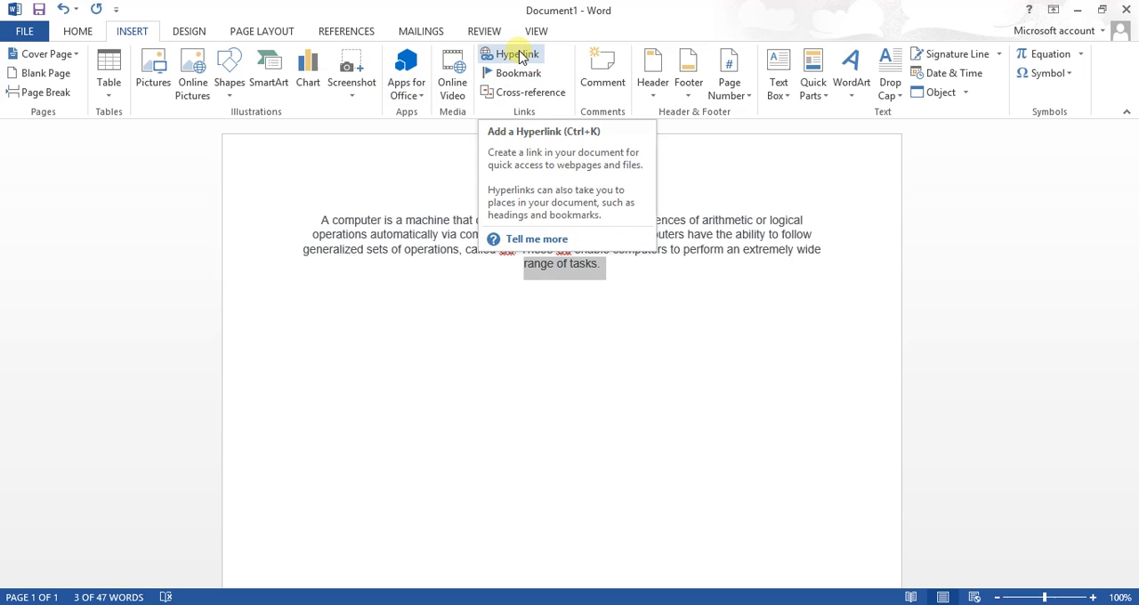
left_click(473, 310)
left_click_drag(520, 270, 596, 264)
left_click_drag(598, 262, 525, 263)
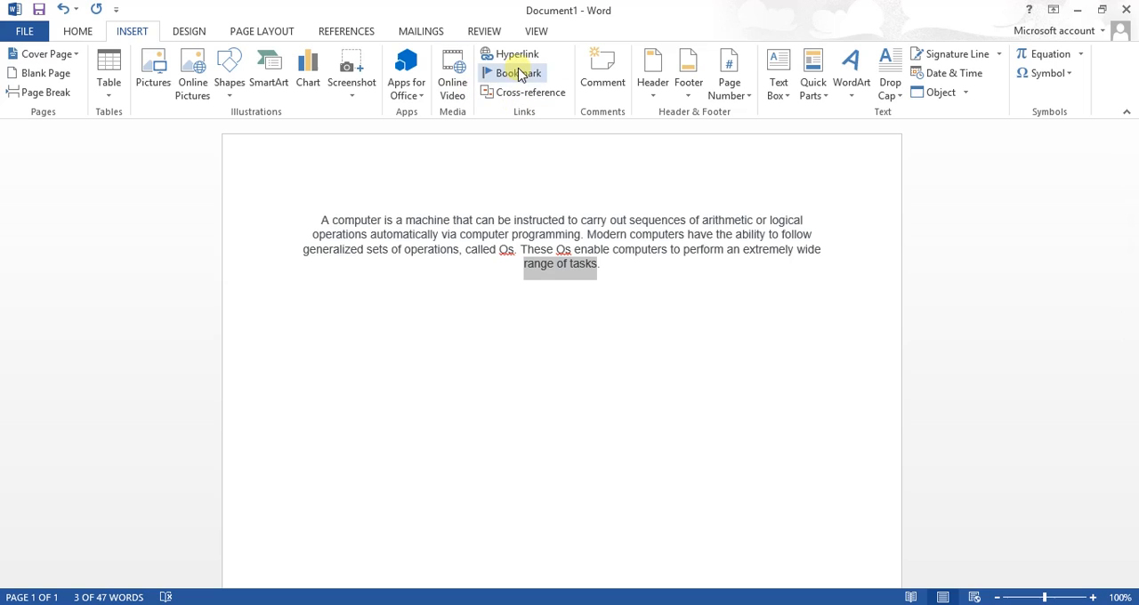
left_click(544, 266)
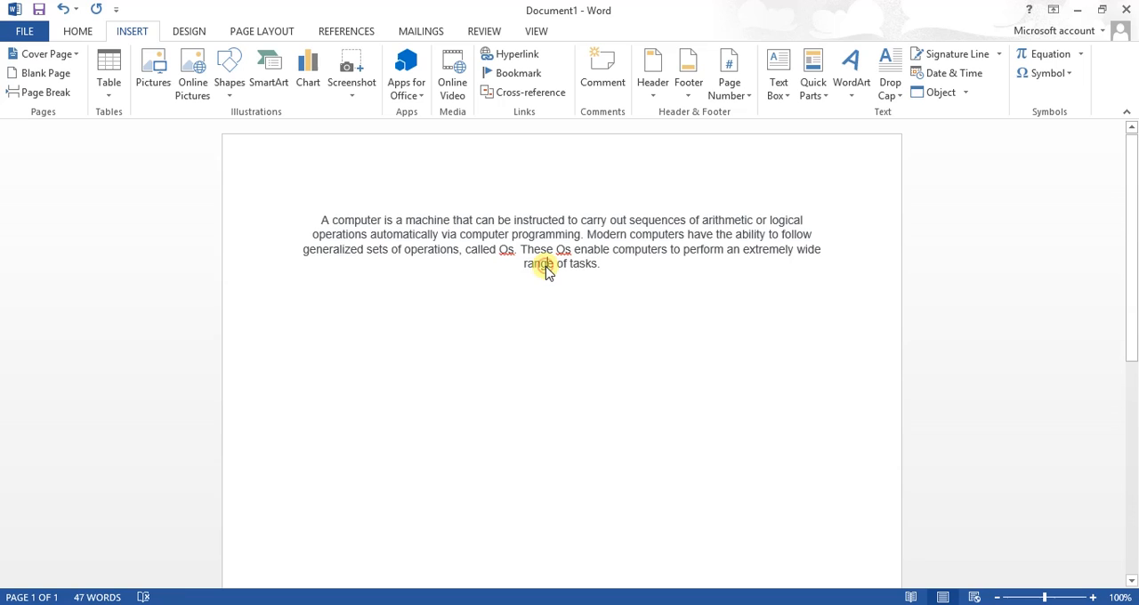
left_click_drag(600, 264, 537, 273)
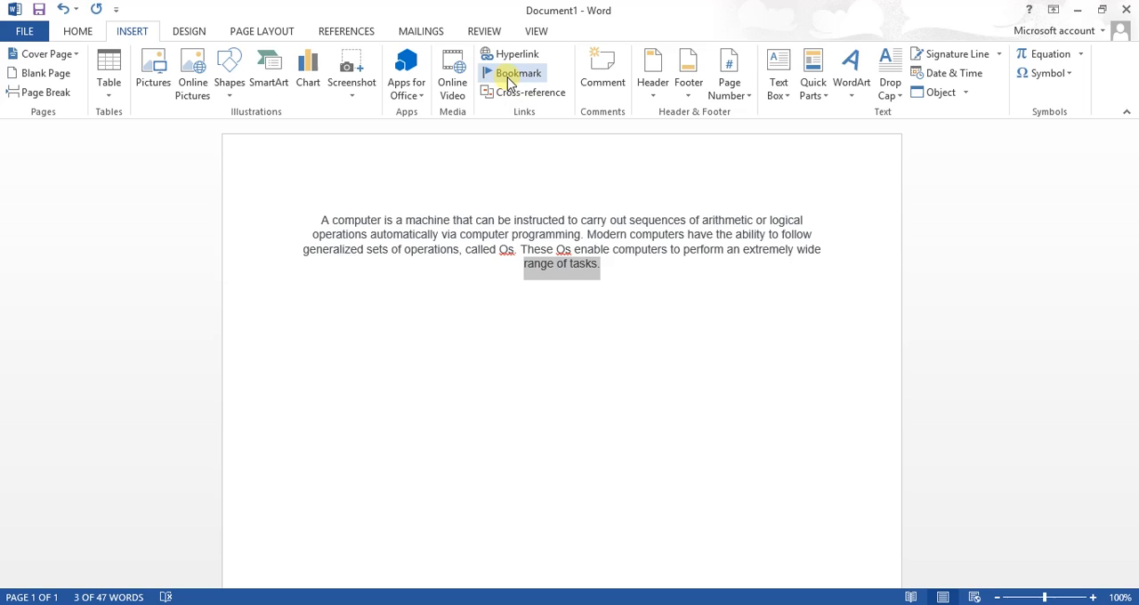
left_click(432, 330)
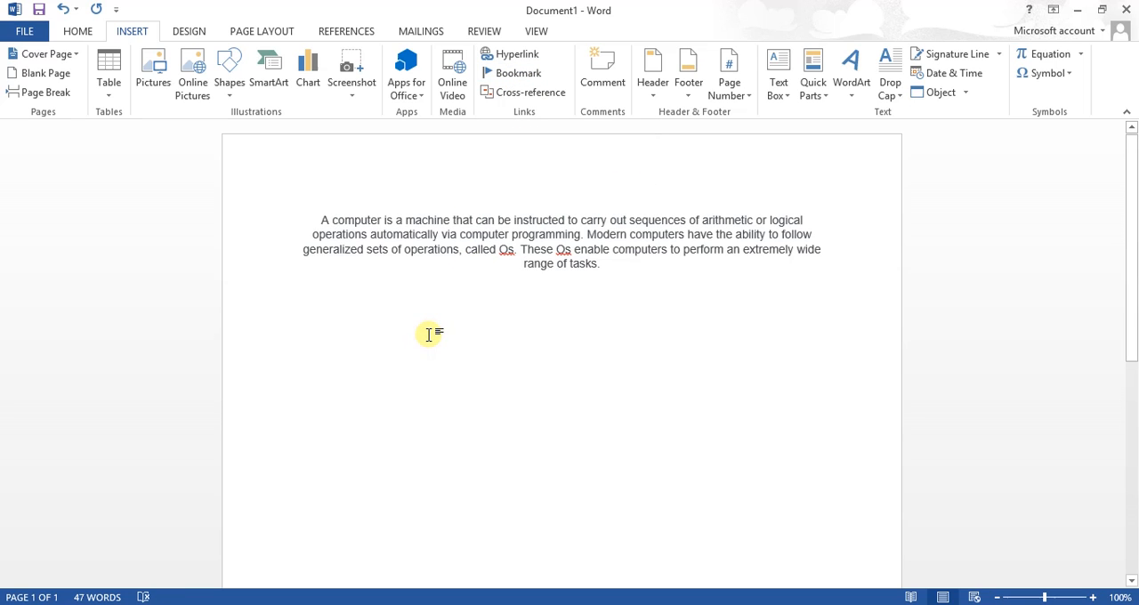
left_click(392, 297)
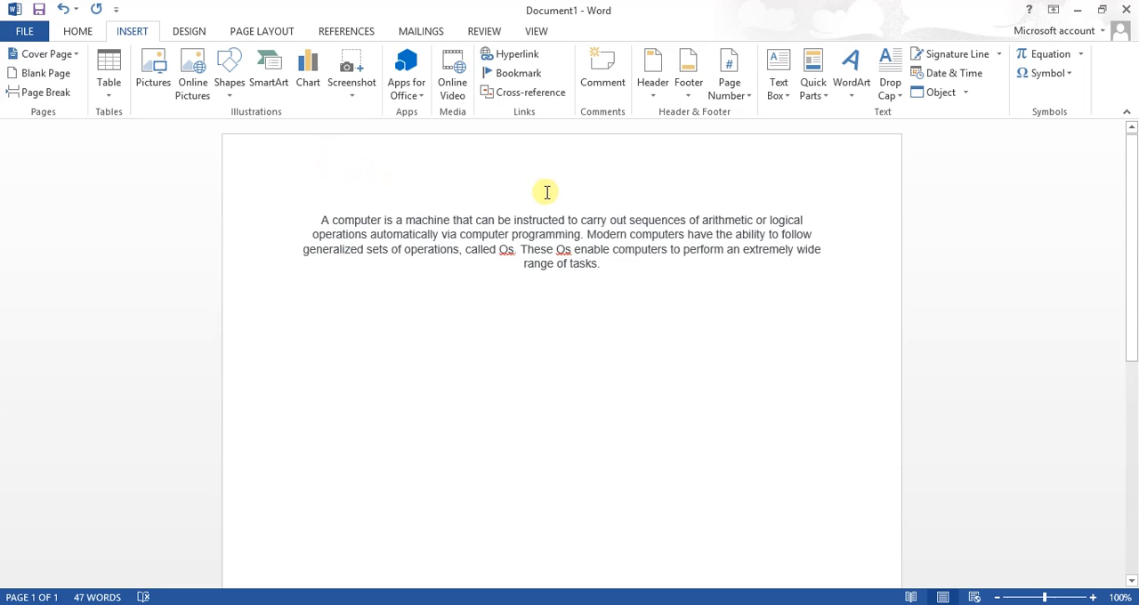
left_click(439, 191)
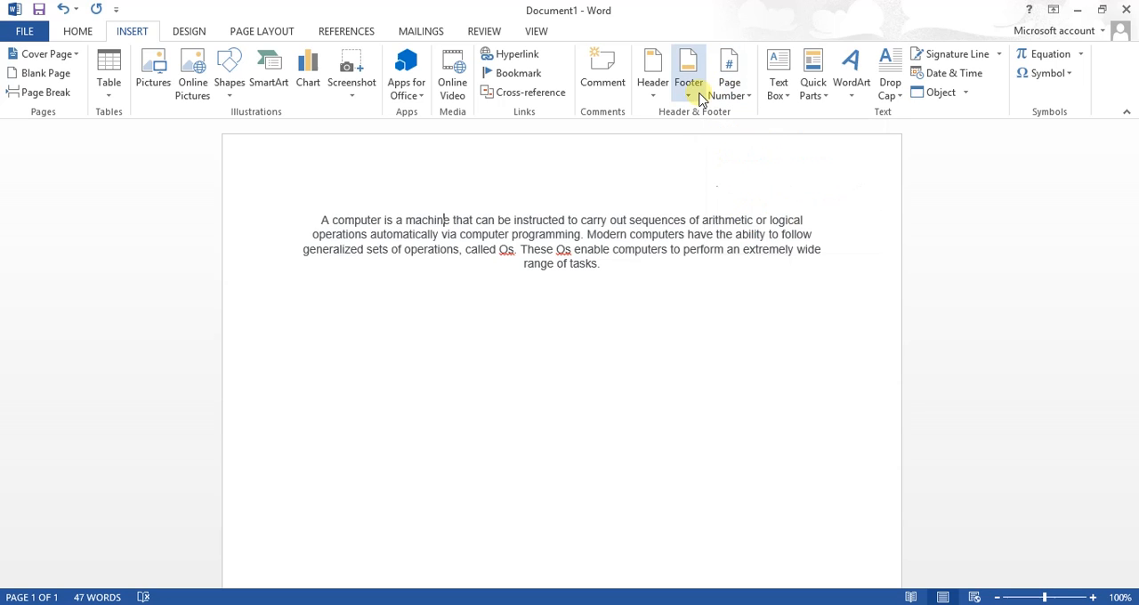
Review the footer, page number and text box options without inserting any of them
left_click(698, 94)
left_click(697, 89)
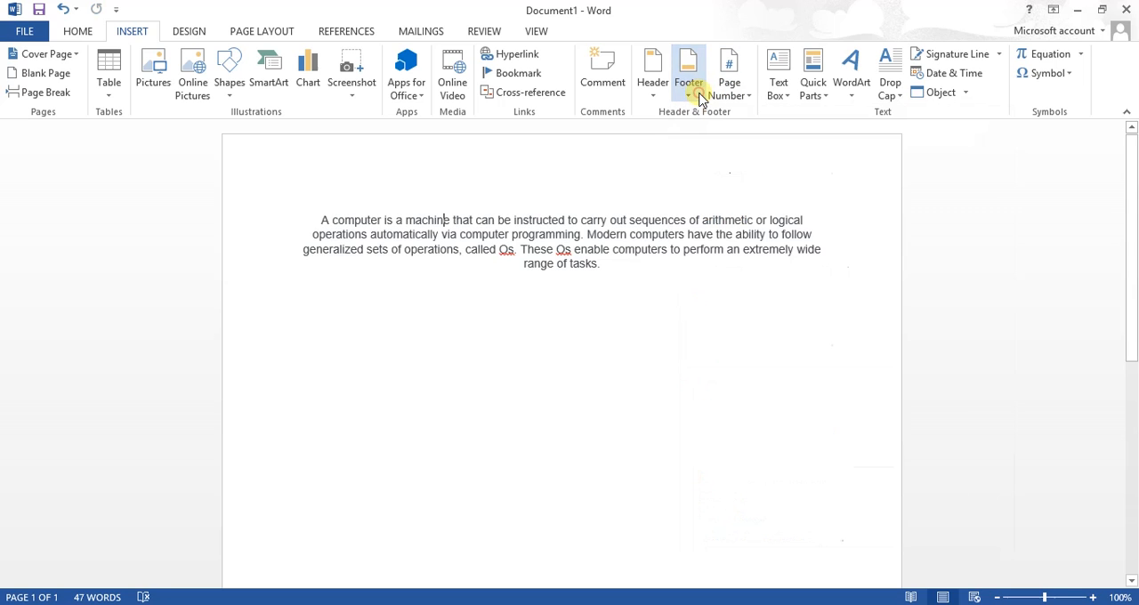
left_click(726, 92)
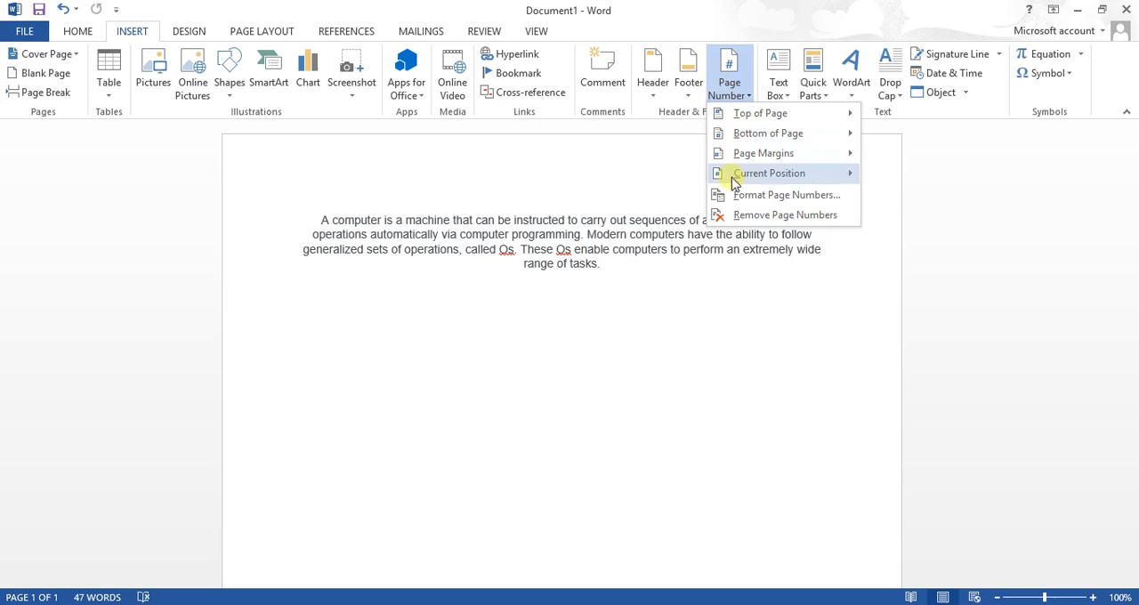
left_click(732, 245)
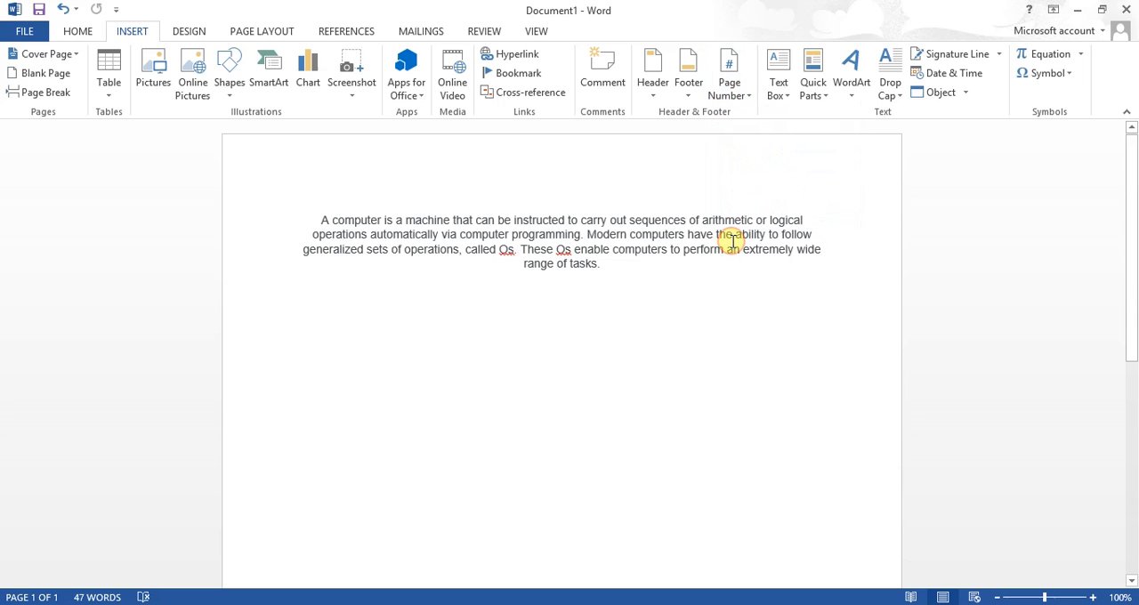
left_click(780, 92)
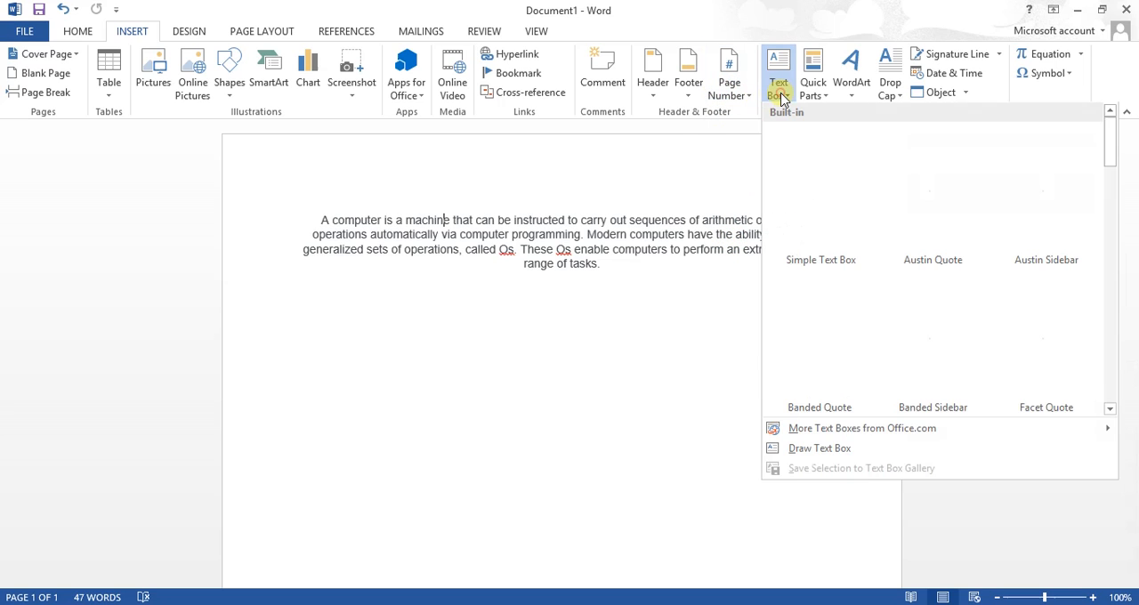
left_click(720, 289)
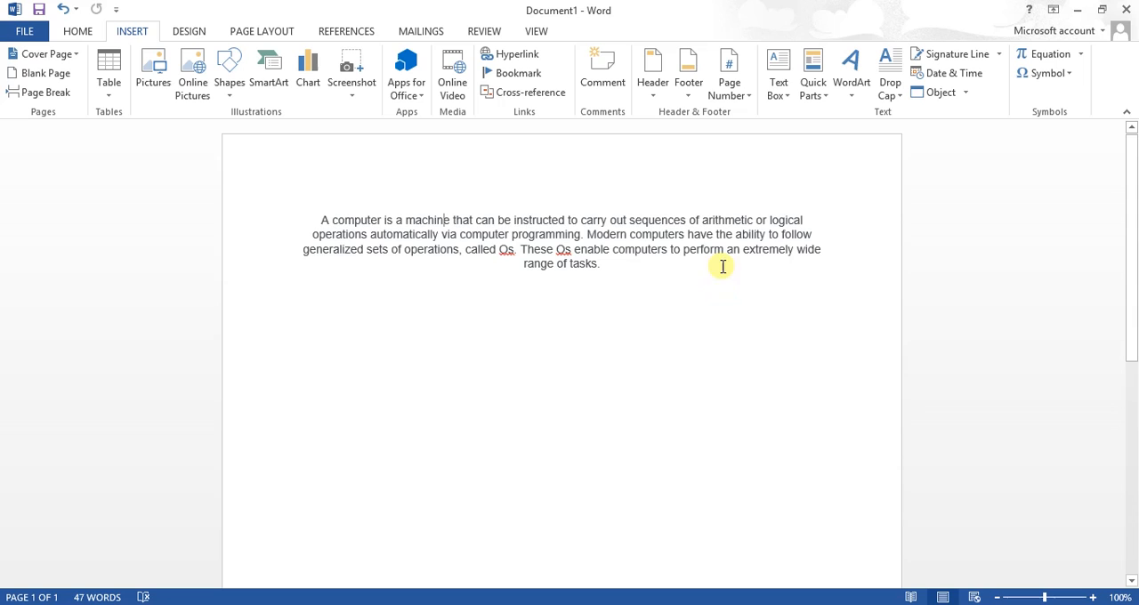
left_click(779, 89)
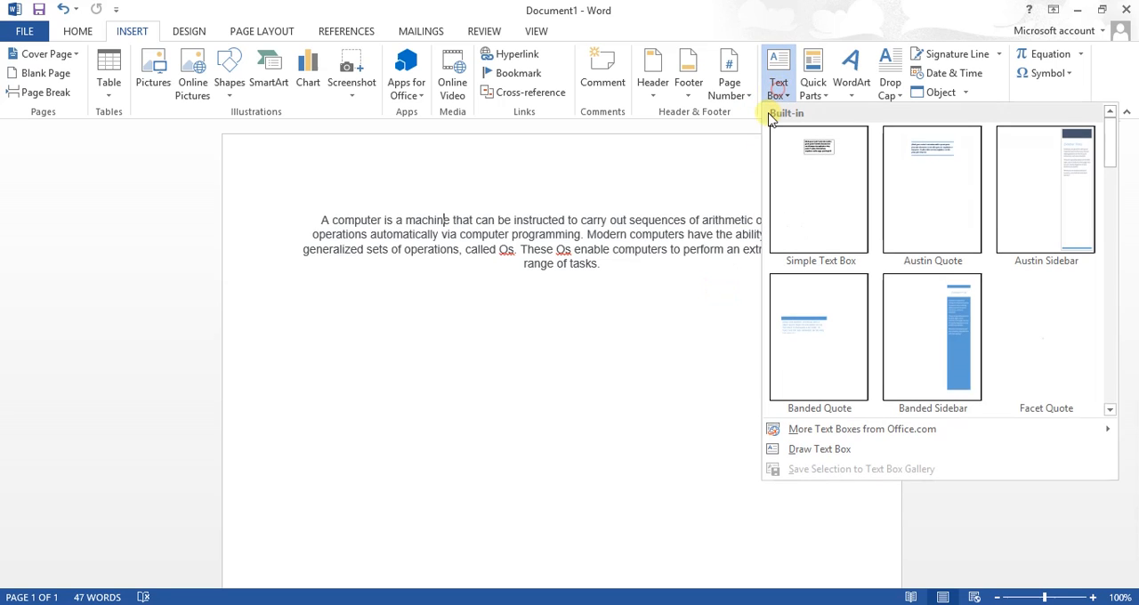
left_click(608, 374)
Add an empty paragraph after "range of tasks." at the end of the text
left_click(592, 285)
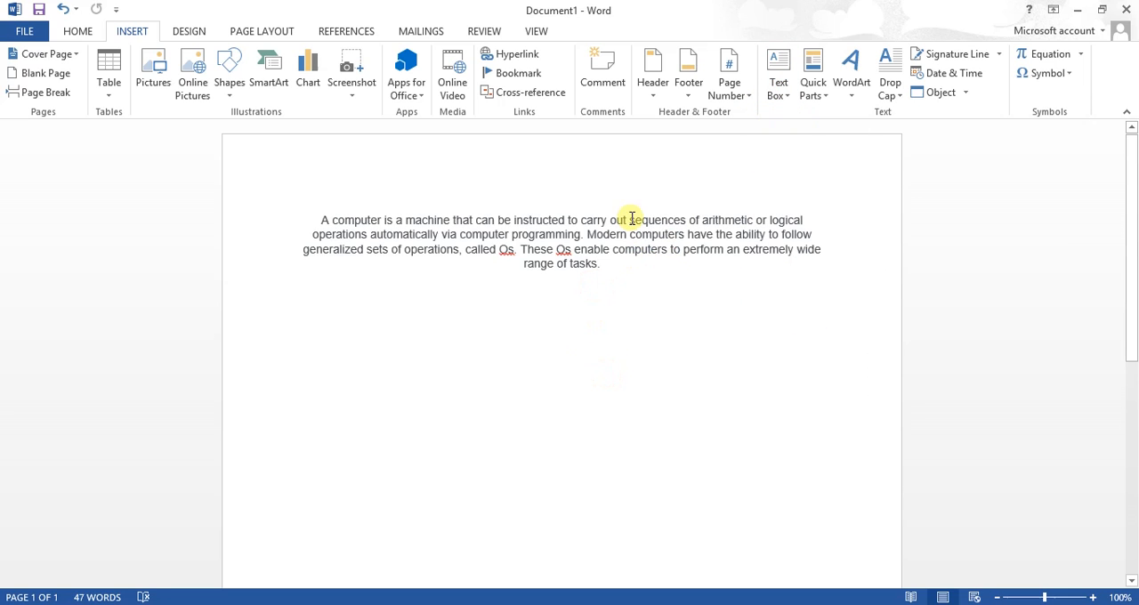
left_click(603, 265)
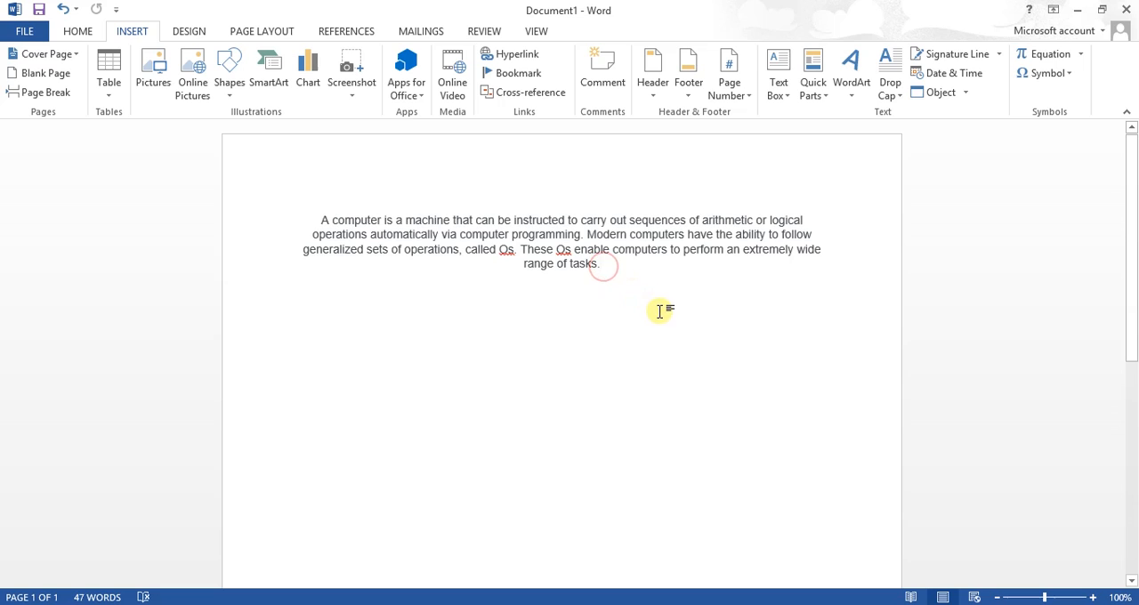
key("Return")
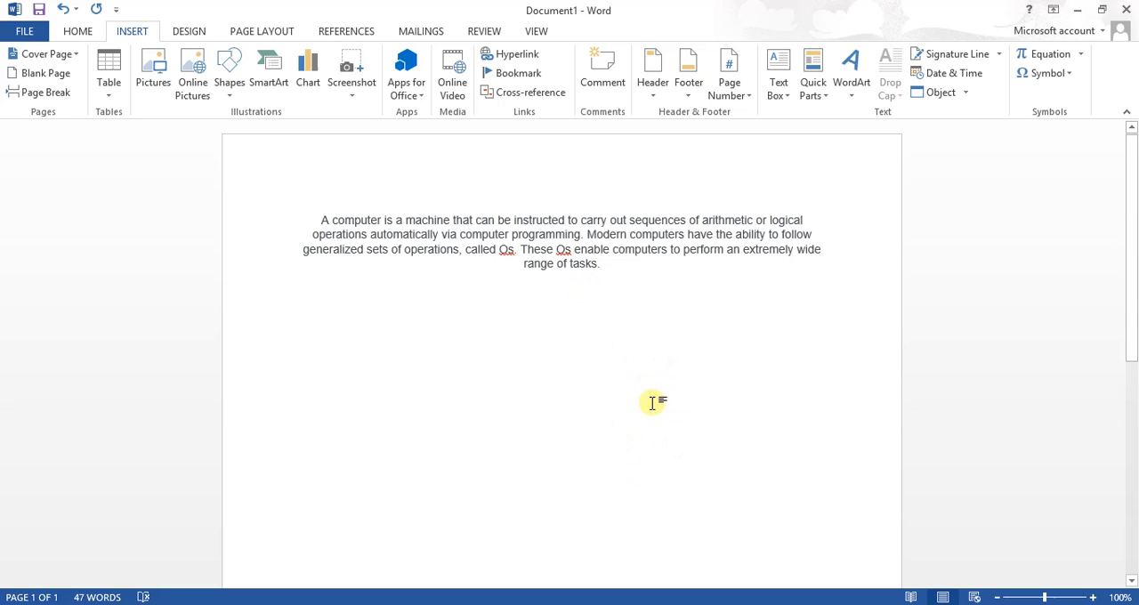
Draw a text box about 1" high and 0.3" wide in the blank area below the paragraph, and delete it
left_click(787, 98)
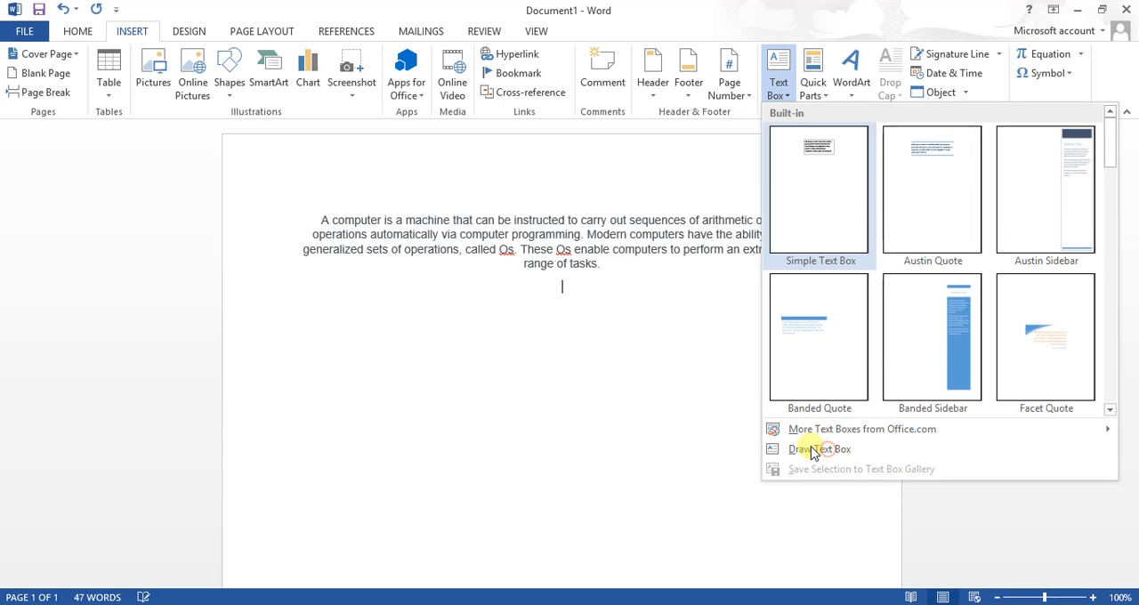
left_click(803, 449)
left_click_drag(827, 449, 851, 529)
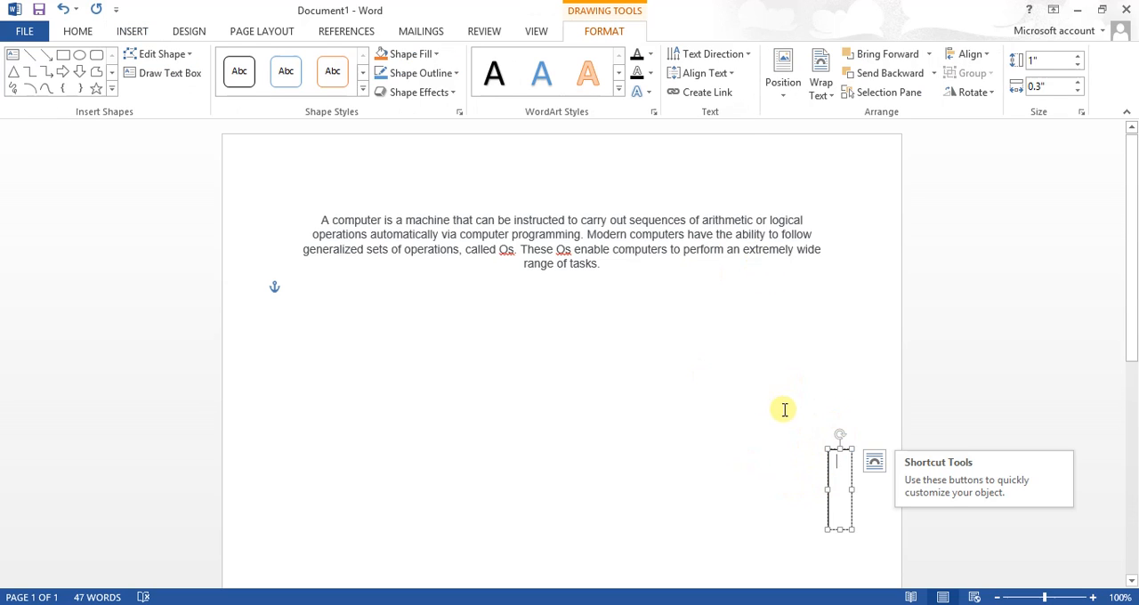
left_click(844, 448)
key("Delete")
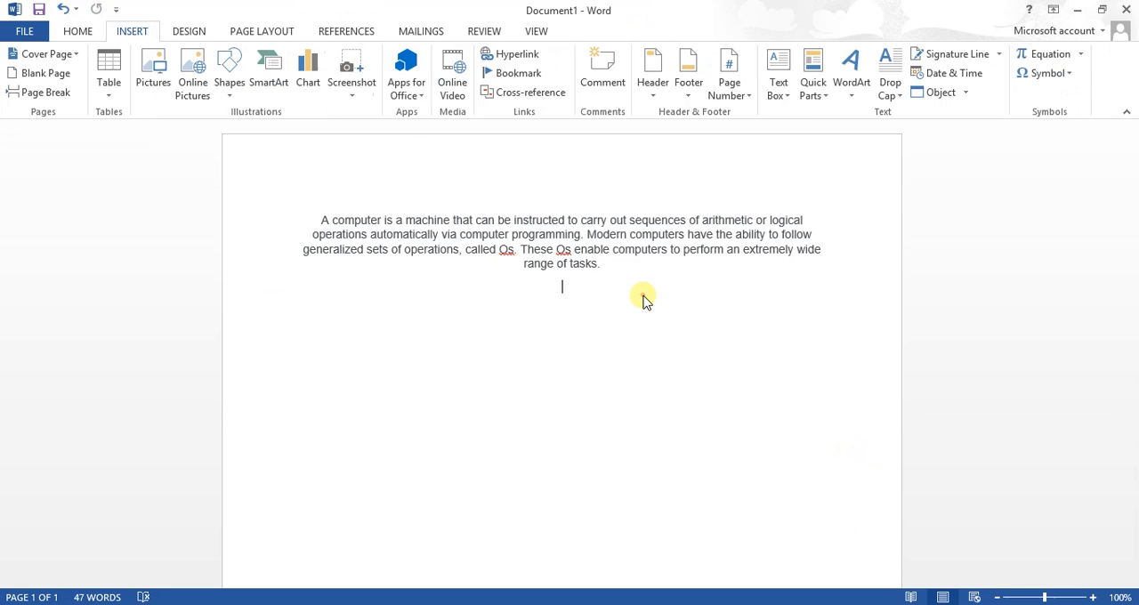
left_click(643, 295)
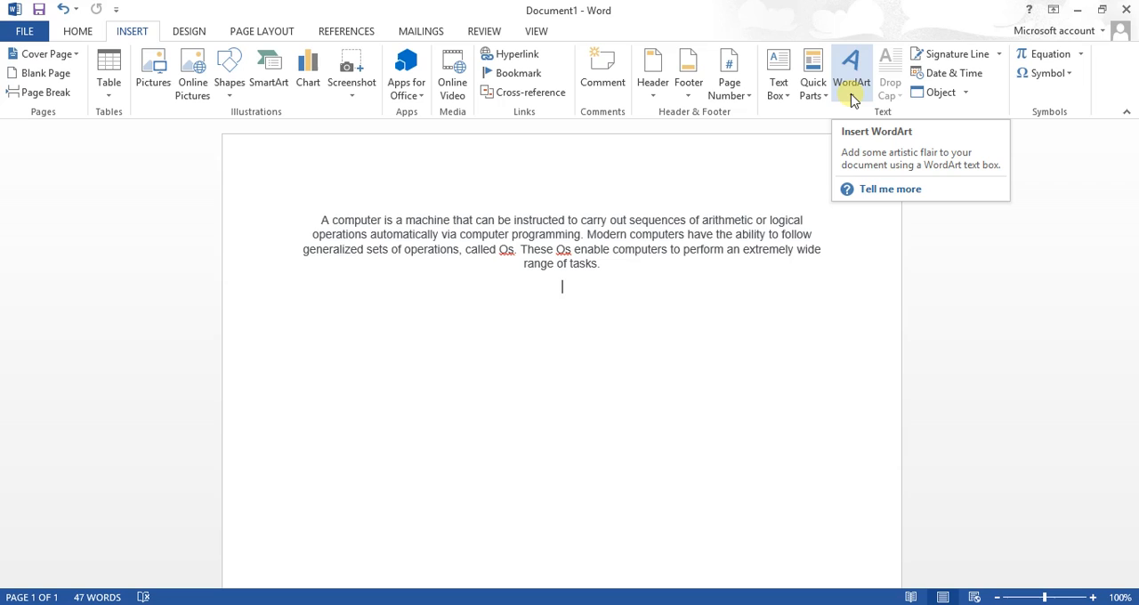
View the theme color sets offered for the document's design without changing the current one
left_click(169, 33)
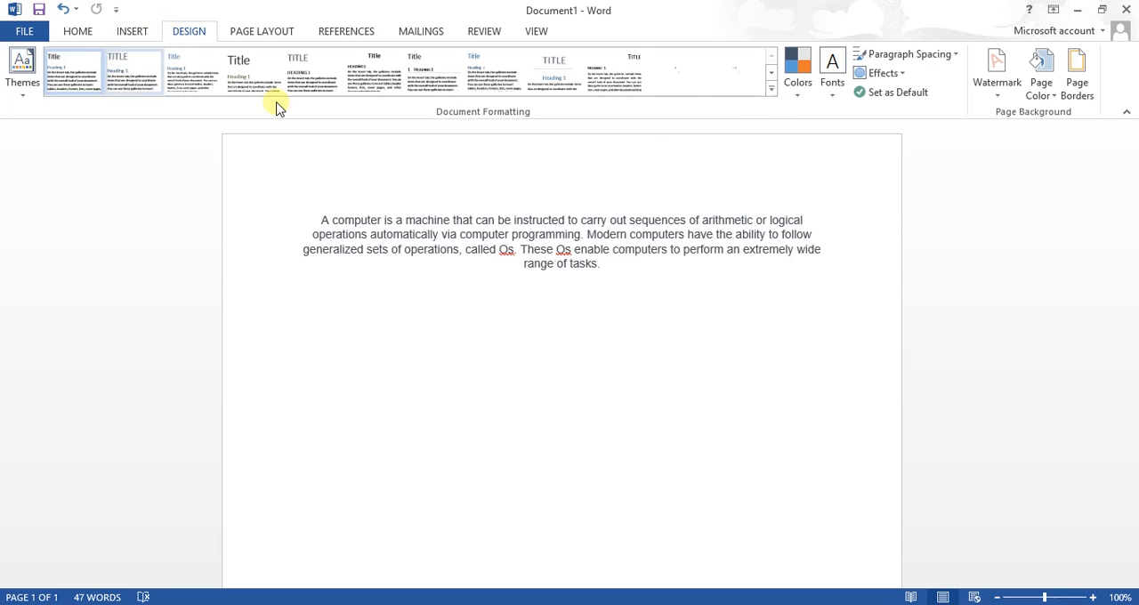
left_click(799, 94)
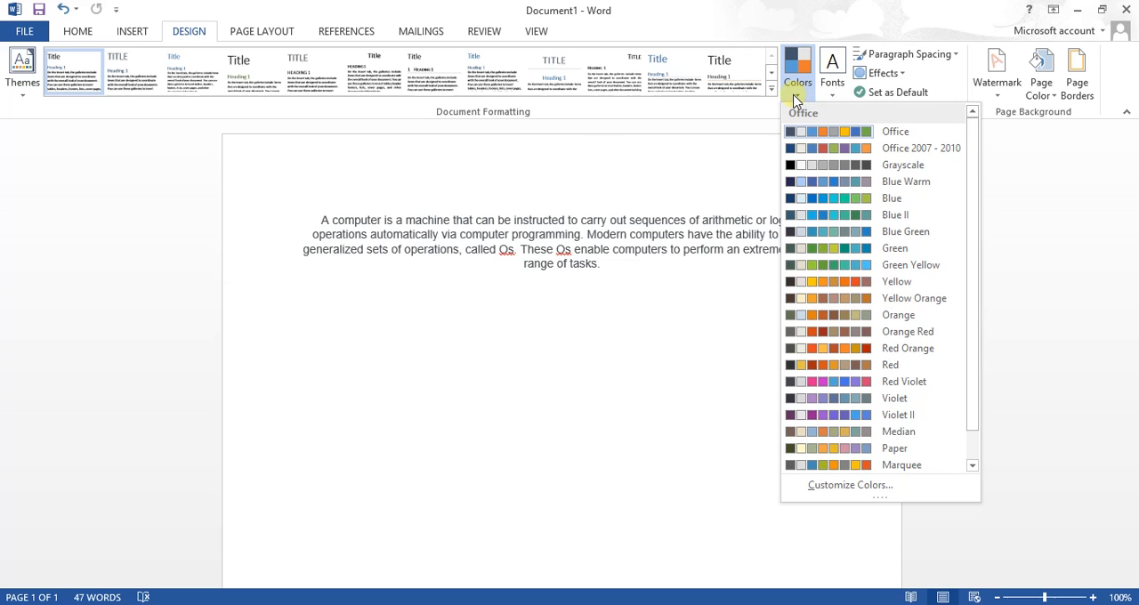
left_click(794, 100)
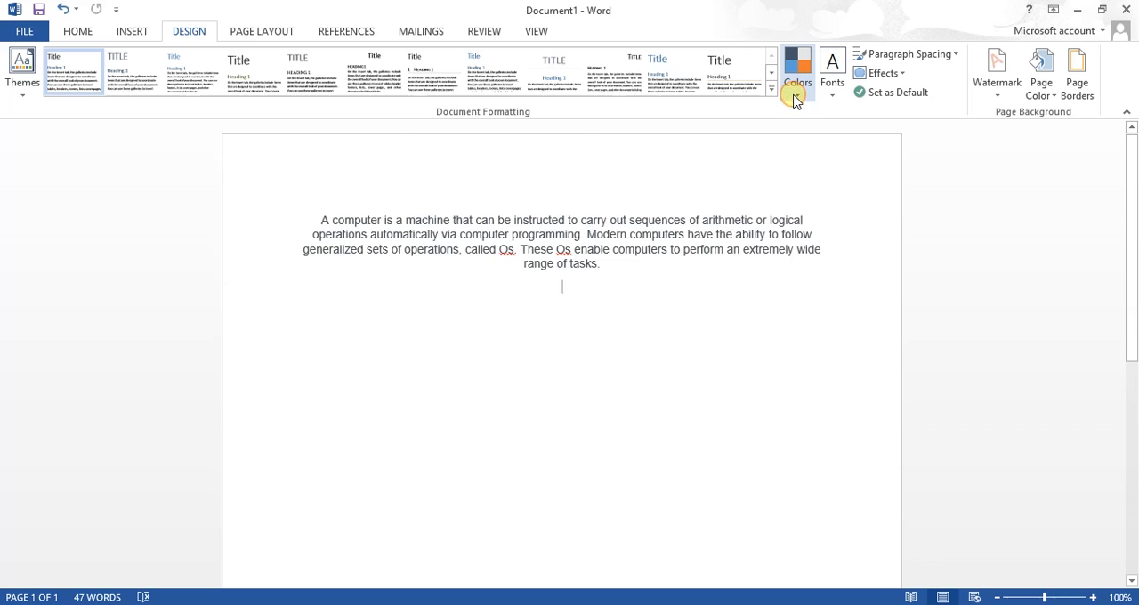
Add a Box page border in a combined thick-and-thin line style to the whole document
left_click(1068, 75)
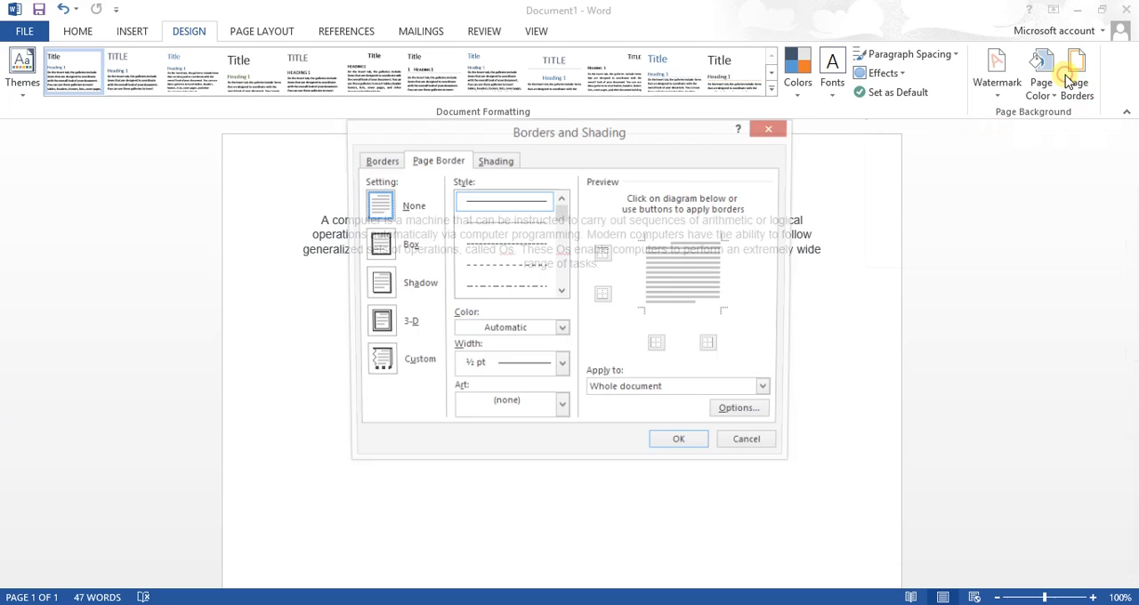
left_click(406, 247)
left_click_drag(560, 212, 560, 234)
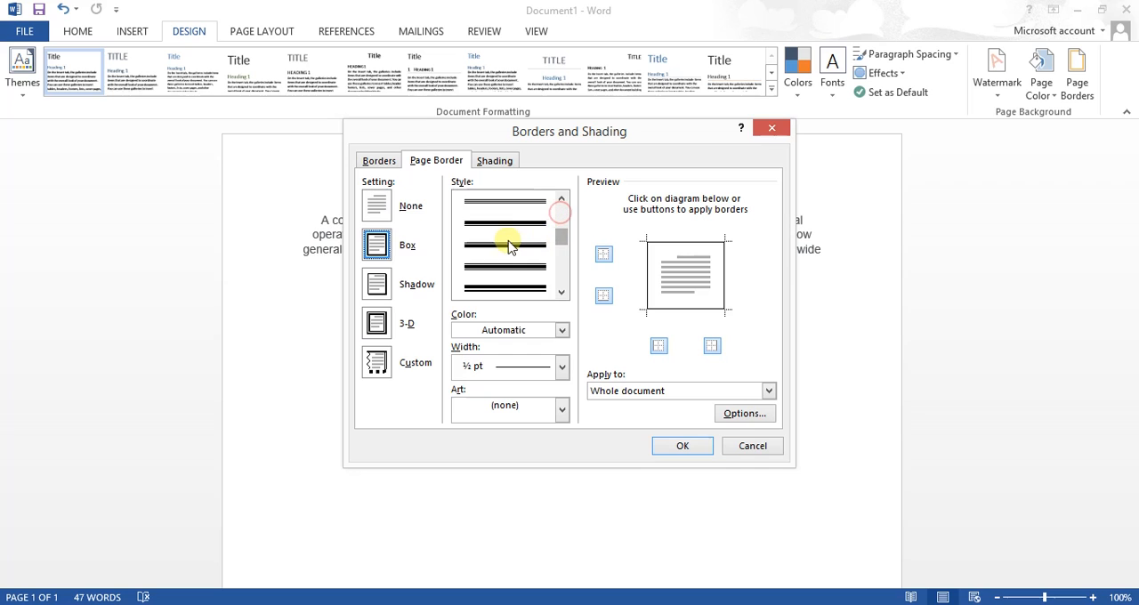
left_click(505, 238)
left_click(676, 445)
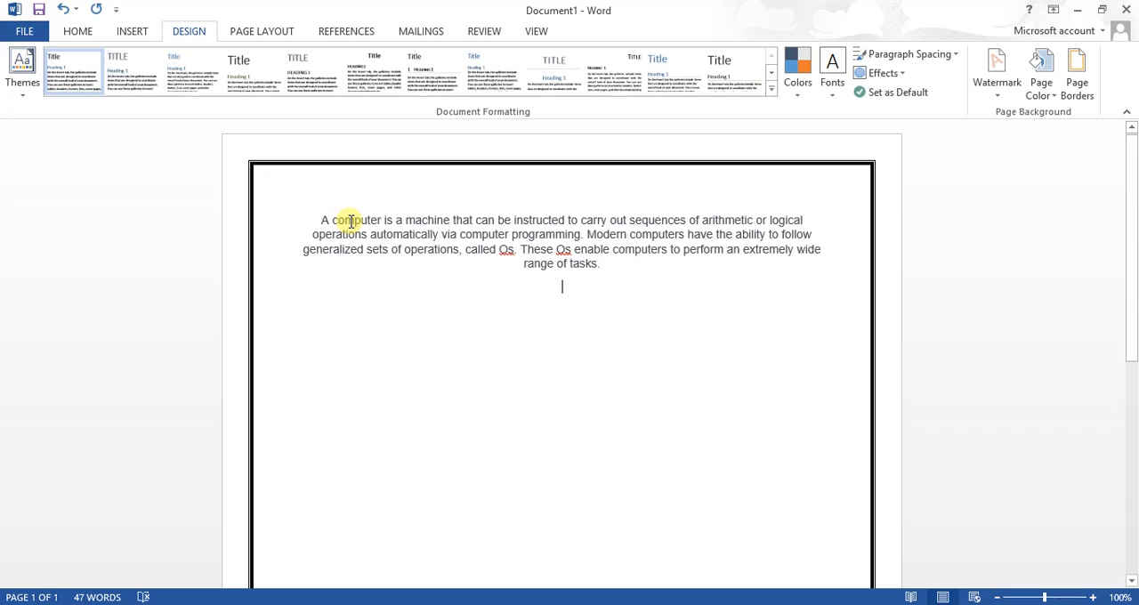
Left-align the computer paragraph, and delete and retype its opening "A"
left_click(313, 220)
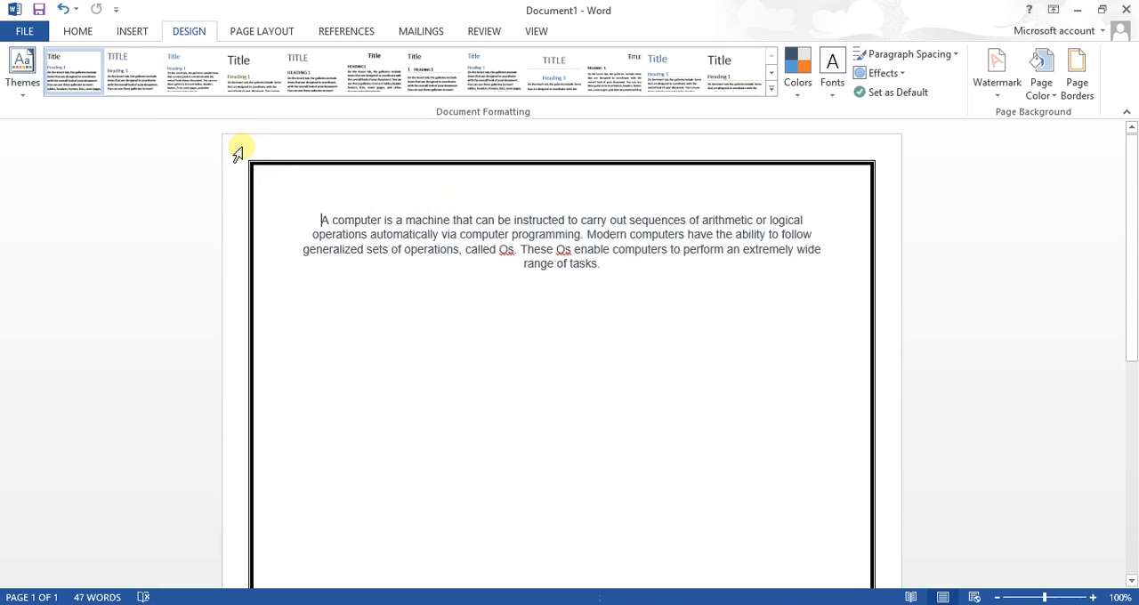
key("ctrl+l")
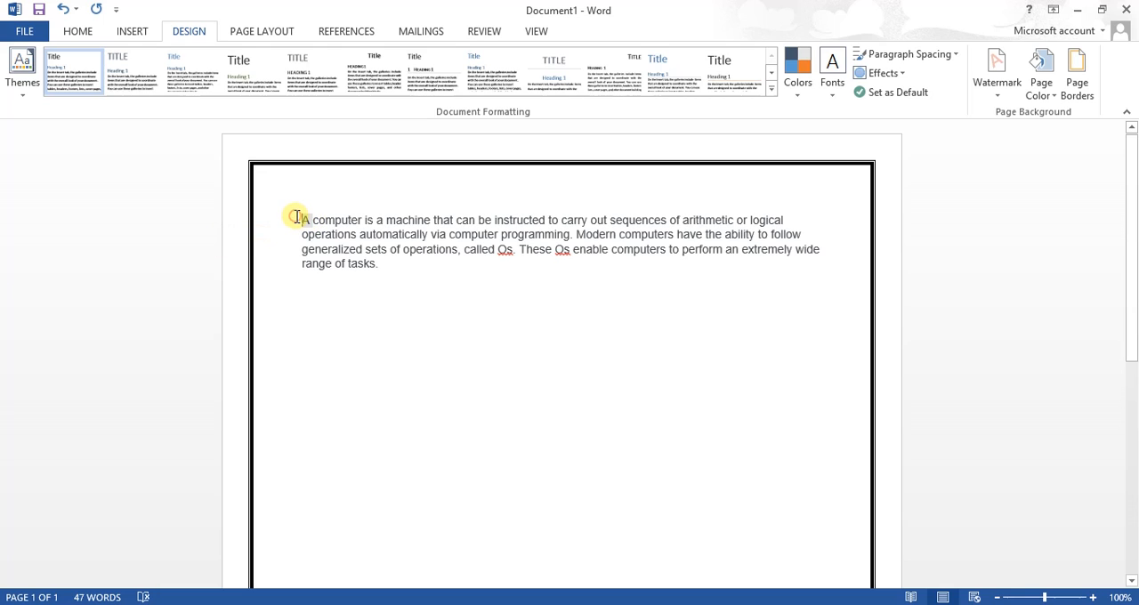
key("BackSpace")
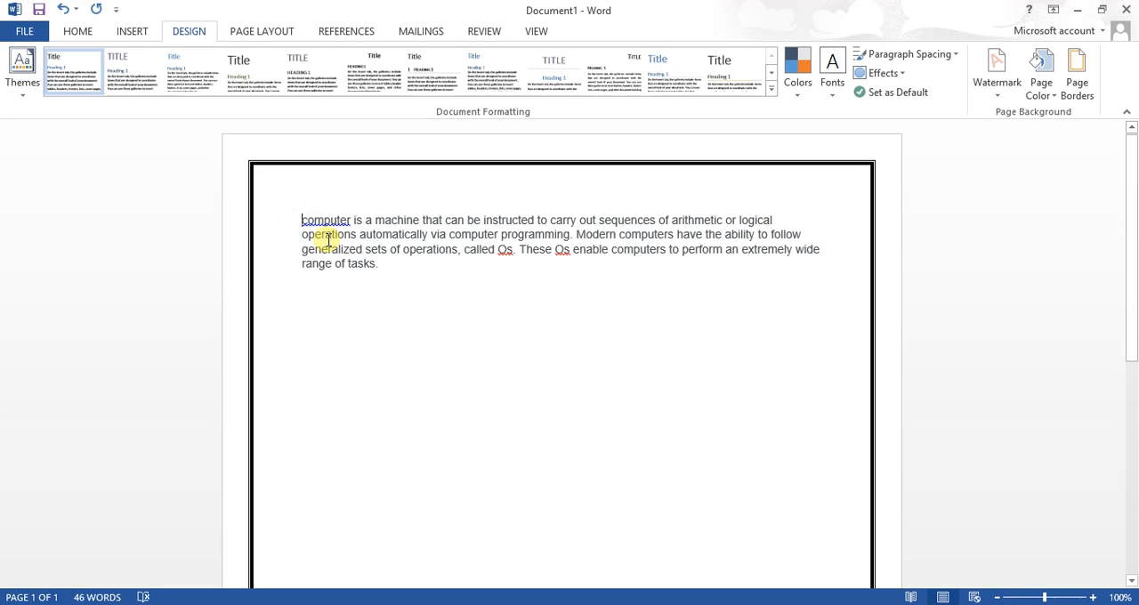
type("A")
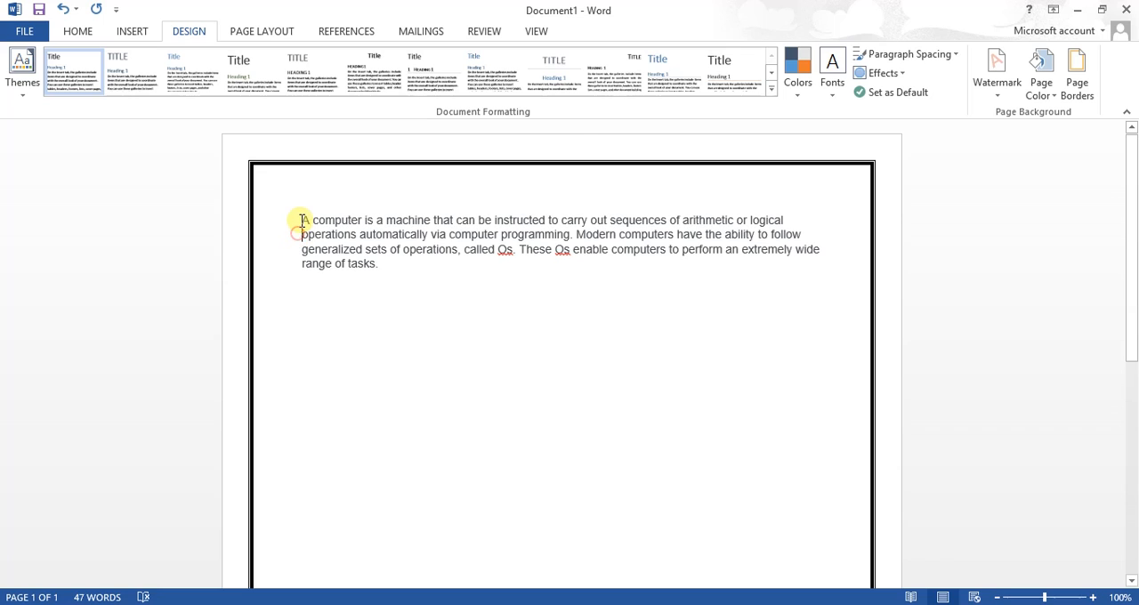
left_click(300, 220)
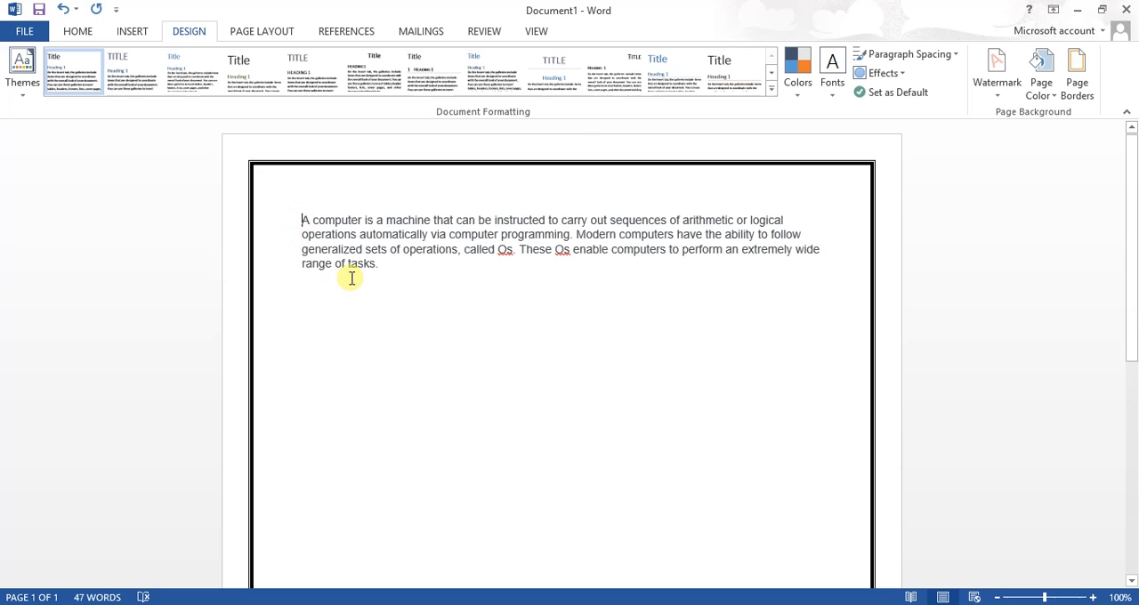
Apply the Narrow page margins (0.5" on all sides) and place the cursor in the empty paragraph below the text
left_click(267, 34)
left_click(23, 100)
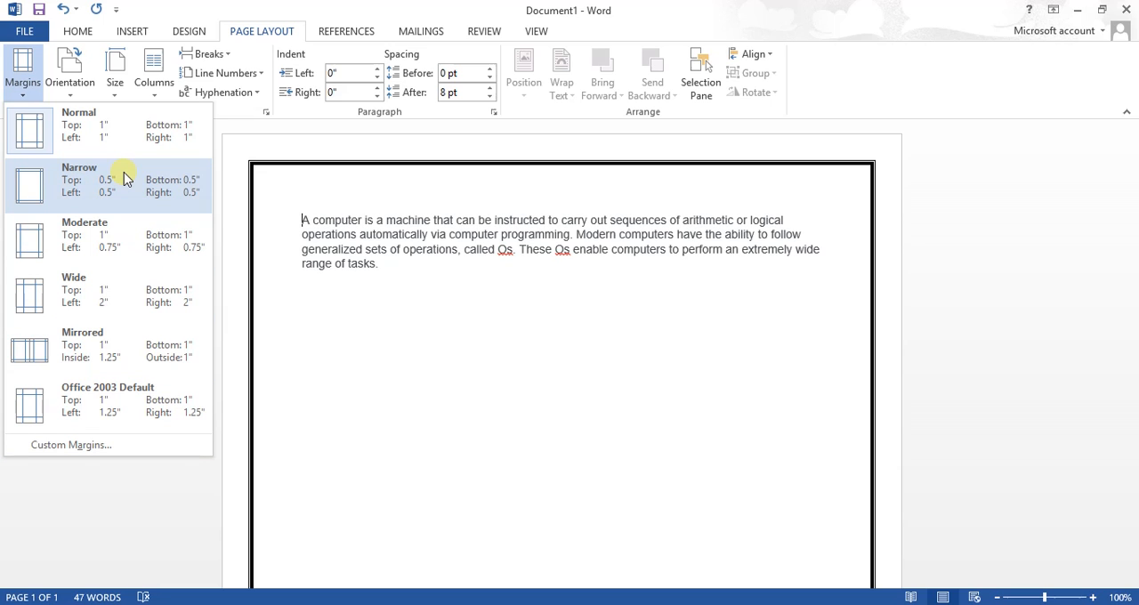
key("Escape")
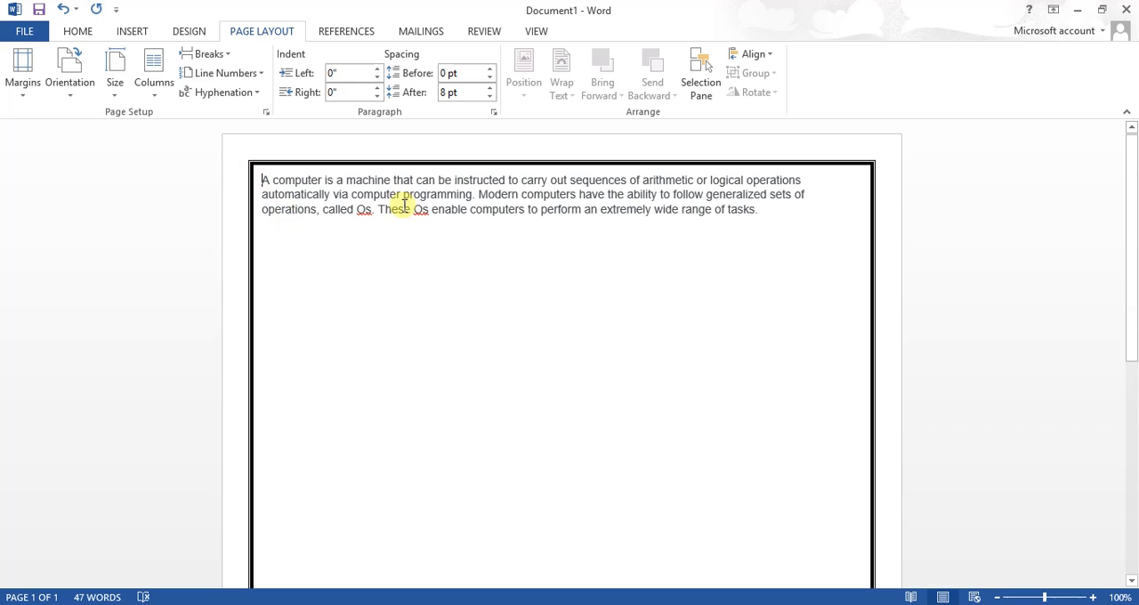
left_click(363, 273)
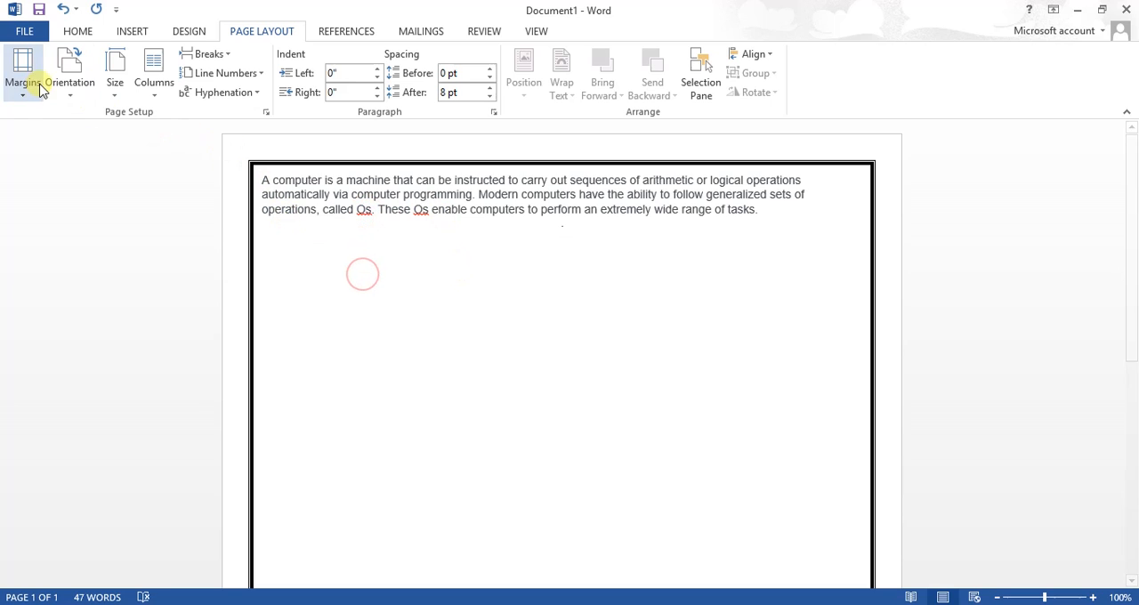
Review the page orientation choices, picking Portrait and leaving Landscape unapplied
left_click(71, 89)
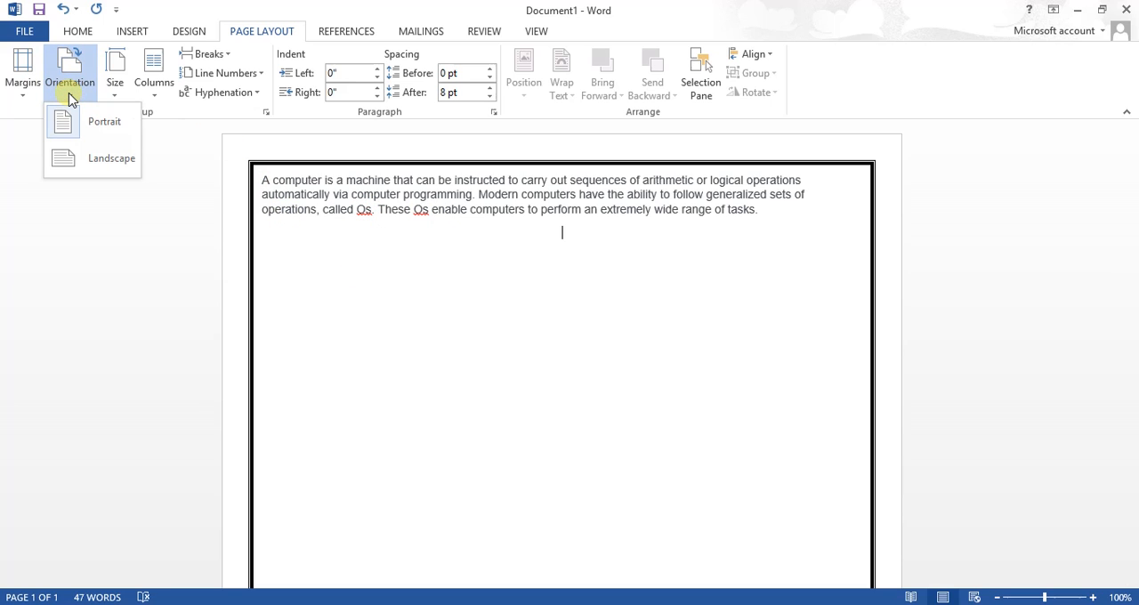
left_click(72, 89)
left_click(72, 98)
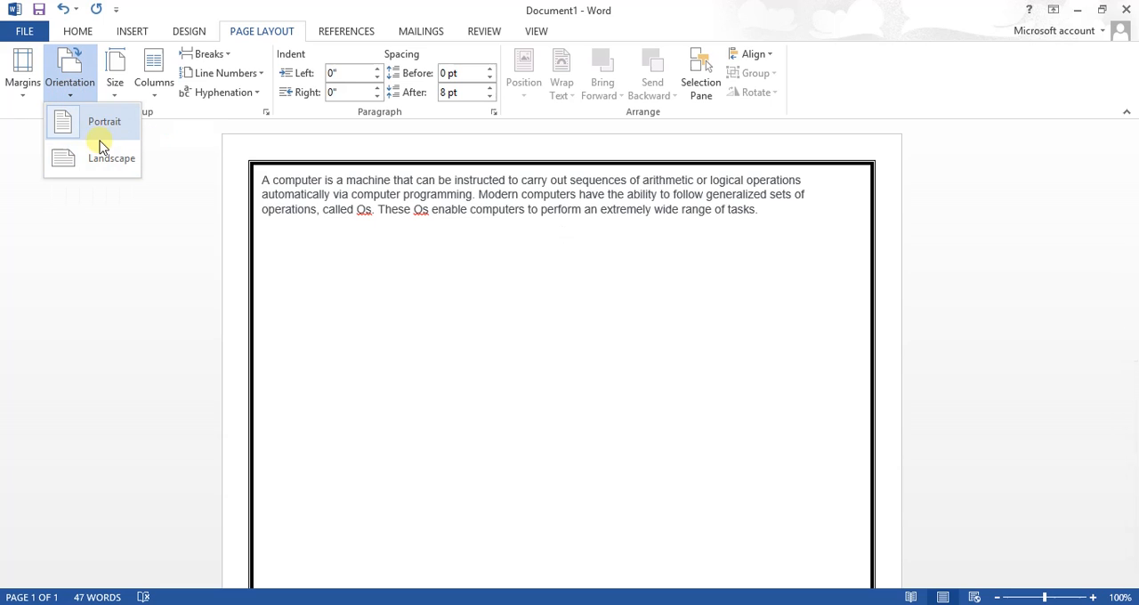
left_click(89, 124)
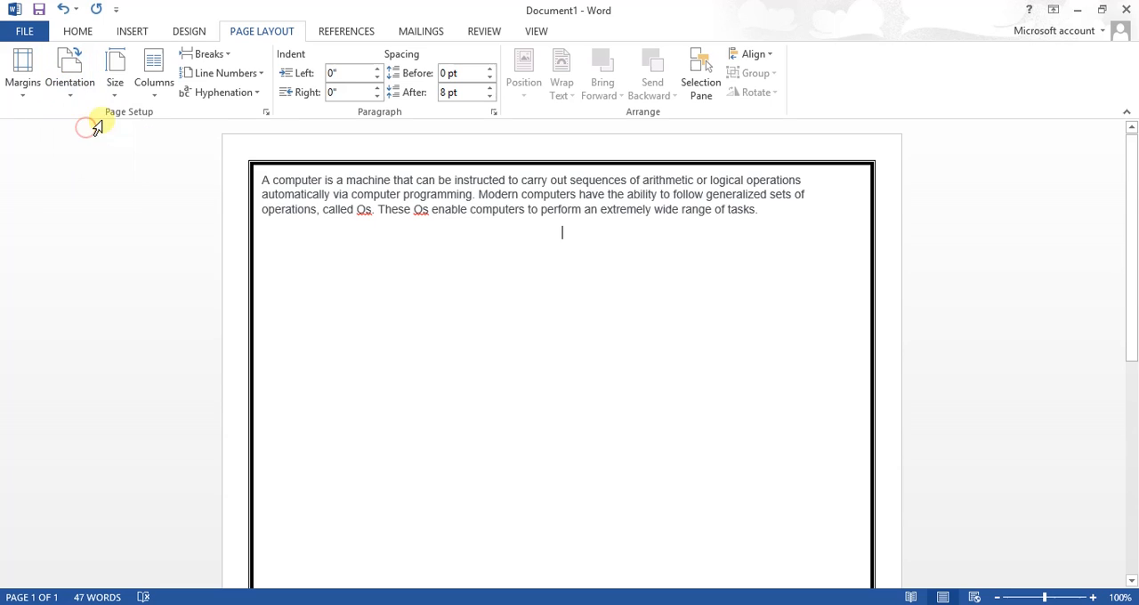
left_click(76, 87)
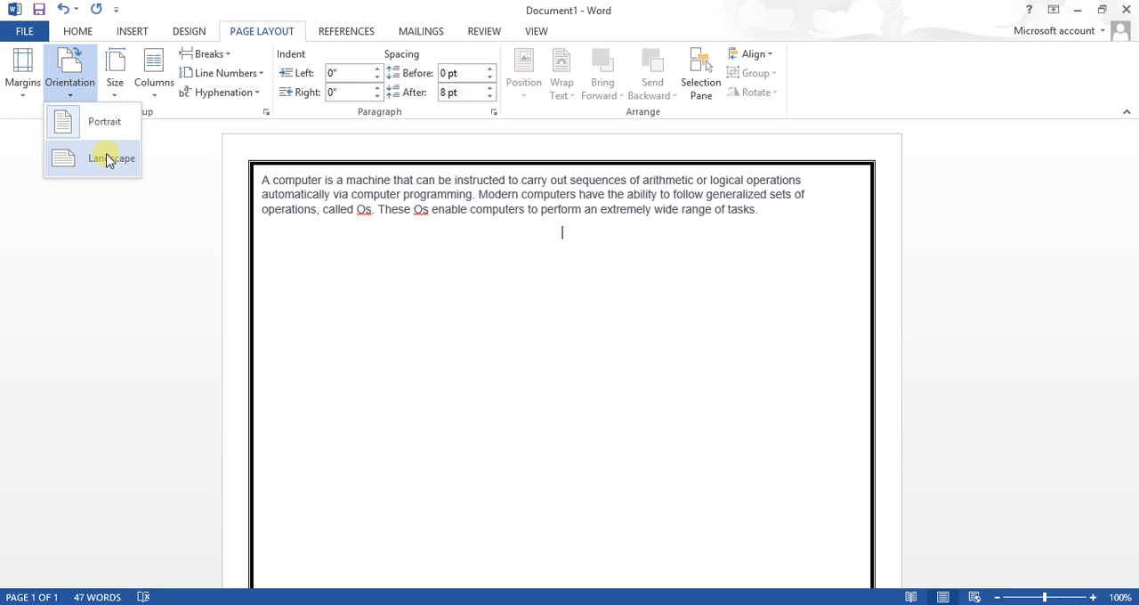
left_click(152, 230)
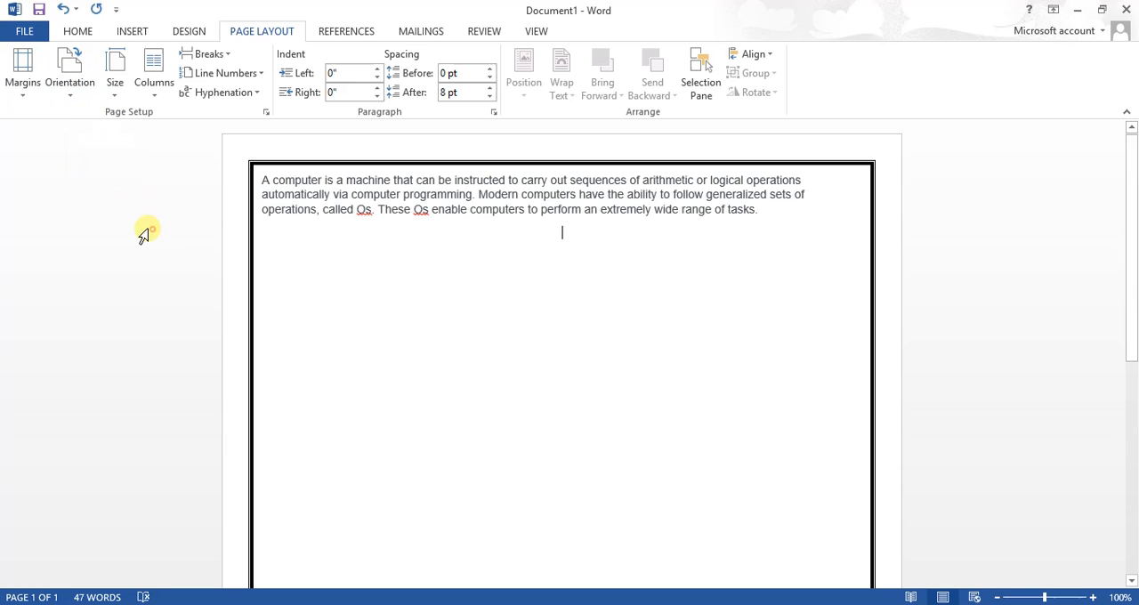
Set the document's paper size to A4 (8.27" x 11.69")
left_click(115, 91)
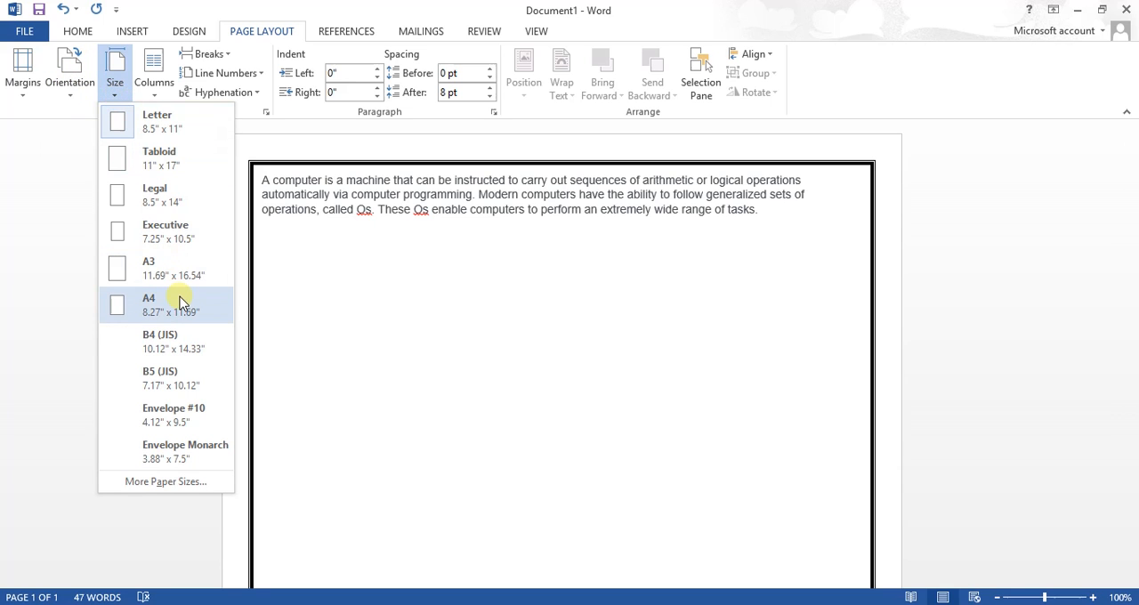
left_click(180, 303)
left_click(115, 82)
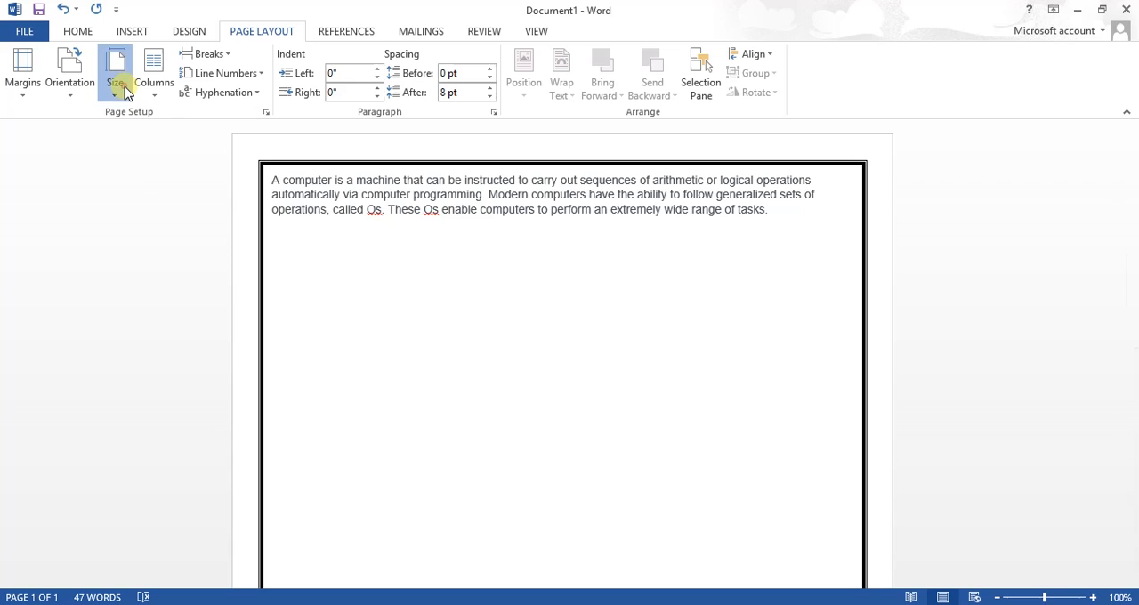
left_click(115, 85)
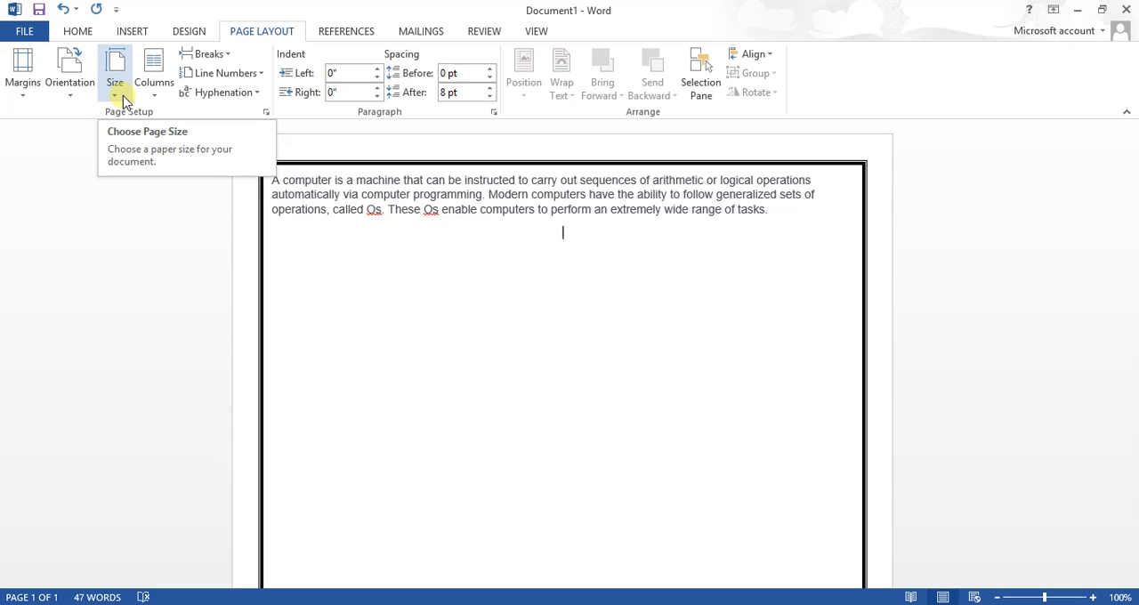
left_click(121, 96)
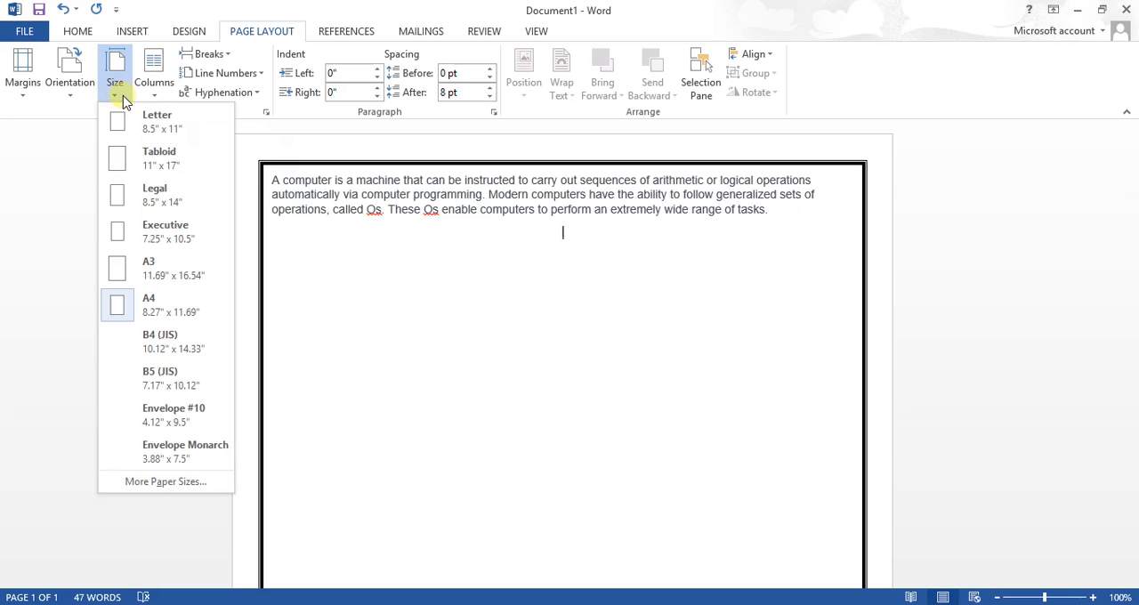
left_click(155, 311)
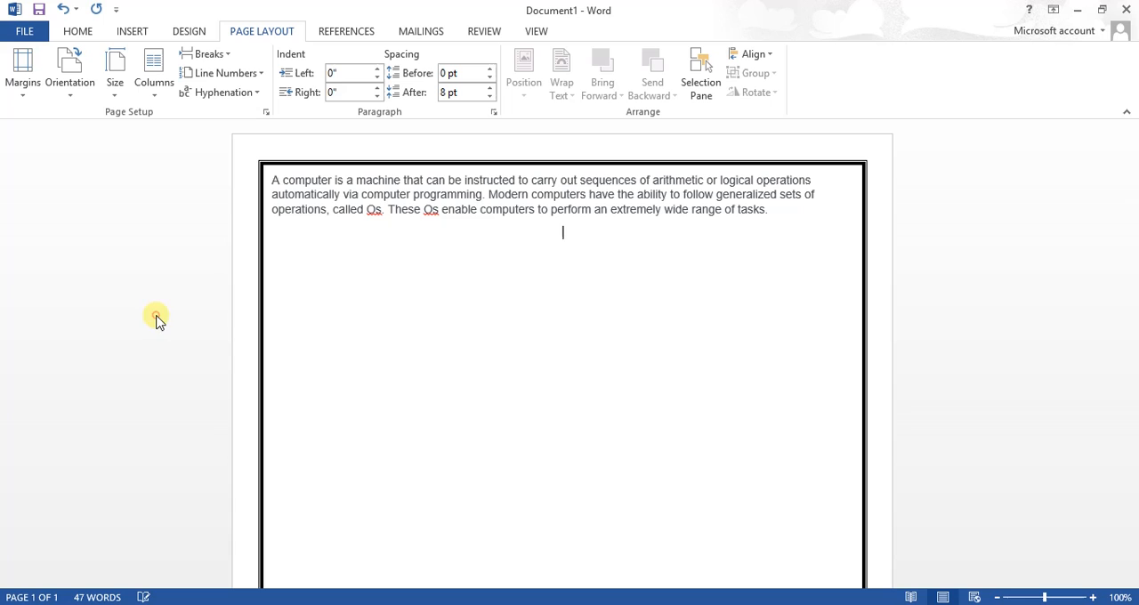
View the other paper sizes and the column layouts offered without applying any of them
left_click(111, 89)
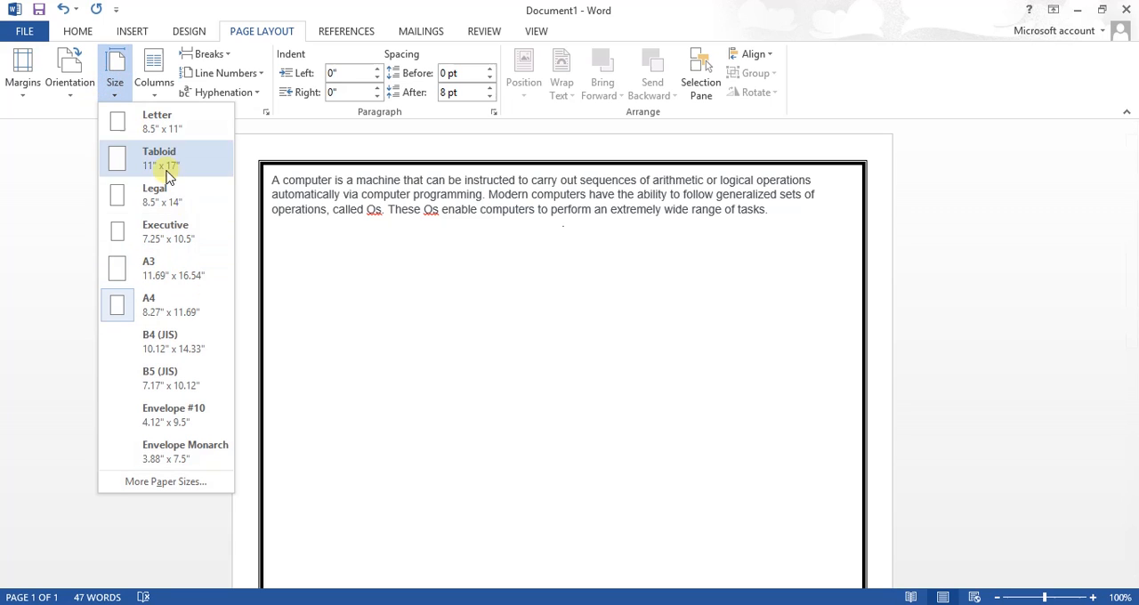
left_click(24, 278)
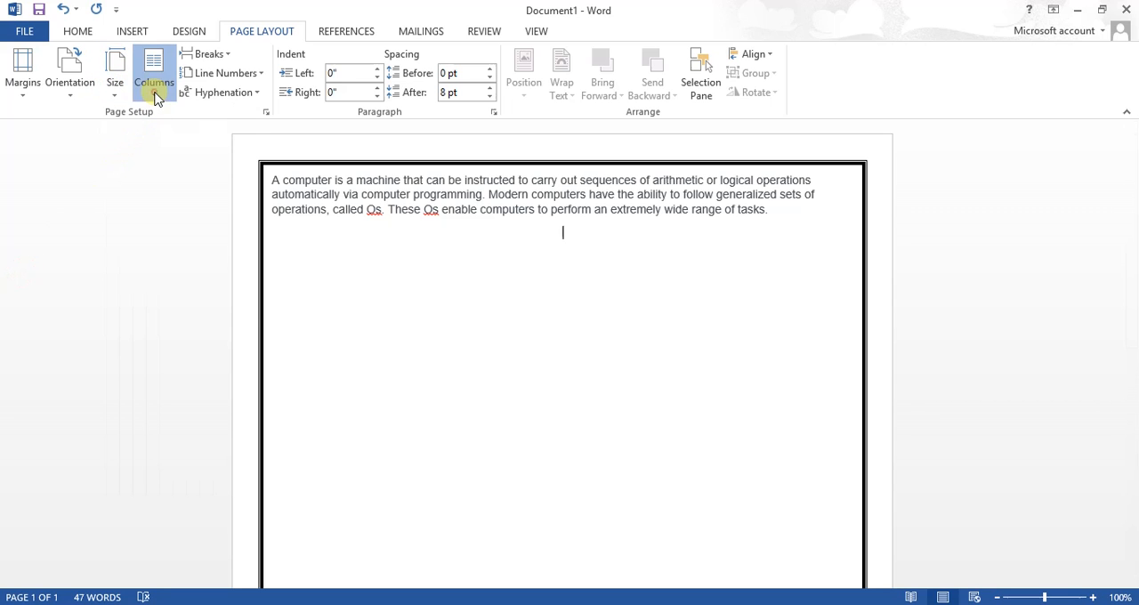
left_click(154, 95)
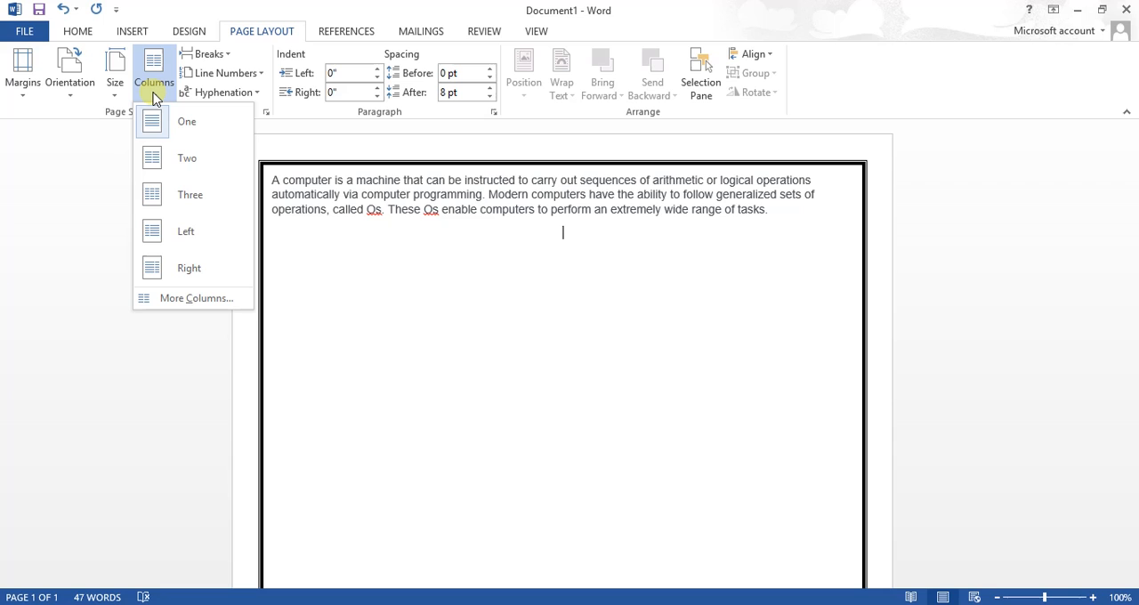
left_click(154, 93)
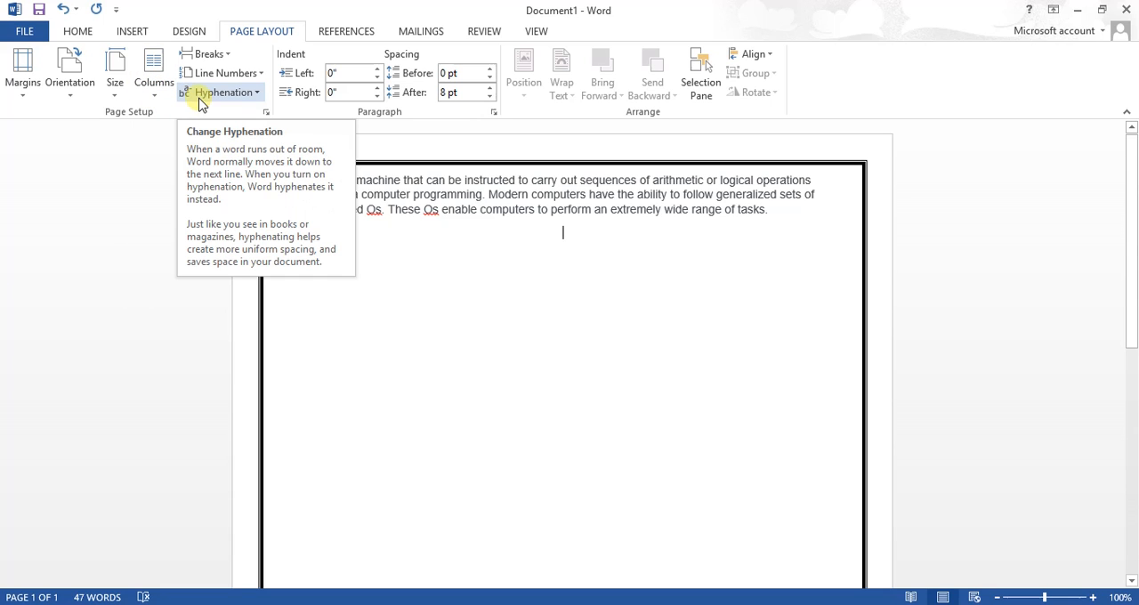
Look over the reference, mail-merge and review tools, and return to the basic font and paragraph formatting tools
left_click(356, 34)
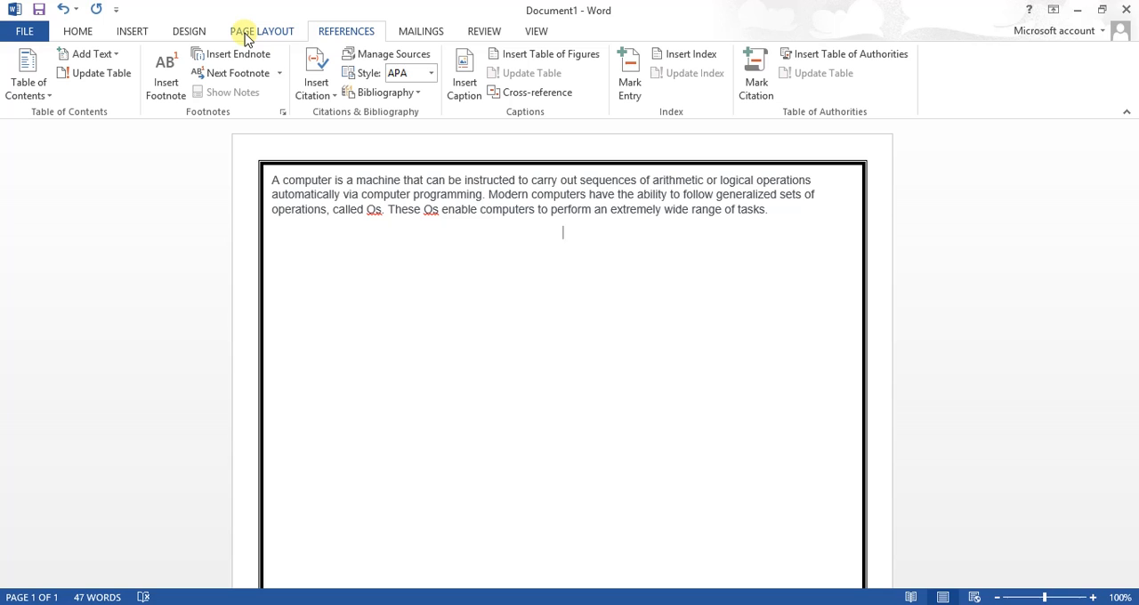
left_click(407, 30)
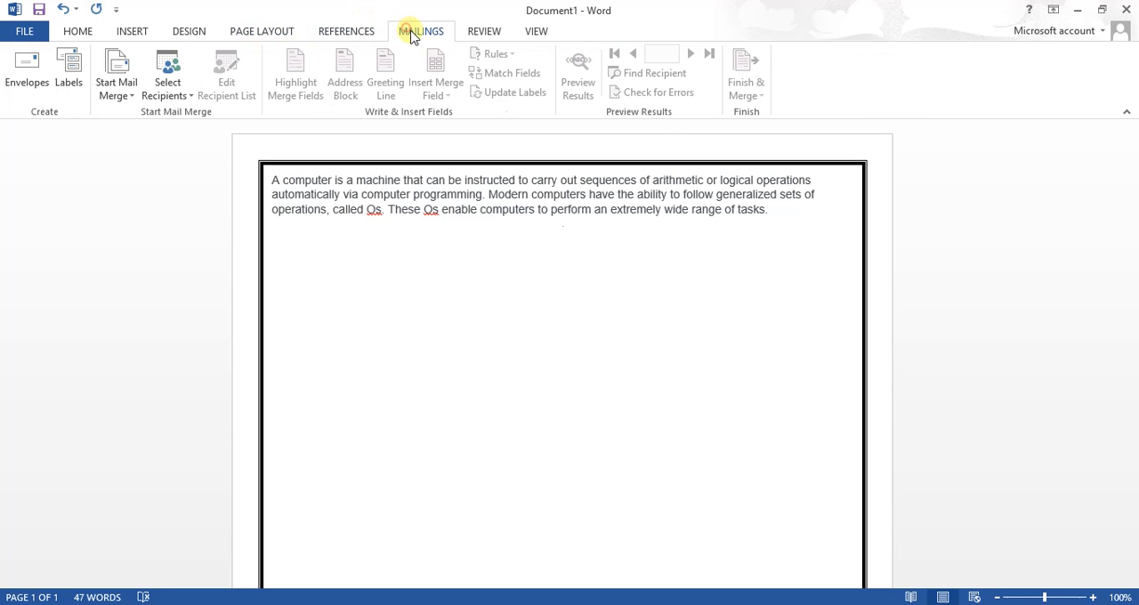
left_click(480, 34)
left_click(419, 32)
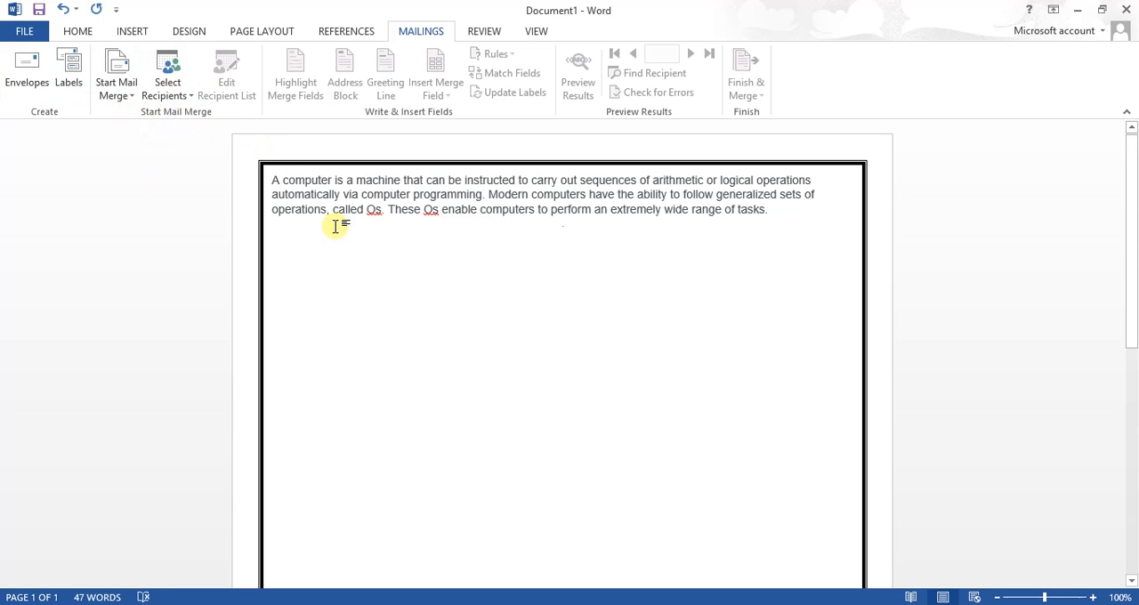
left_click(80, 31)
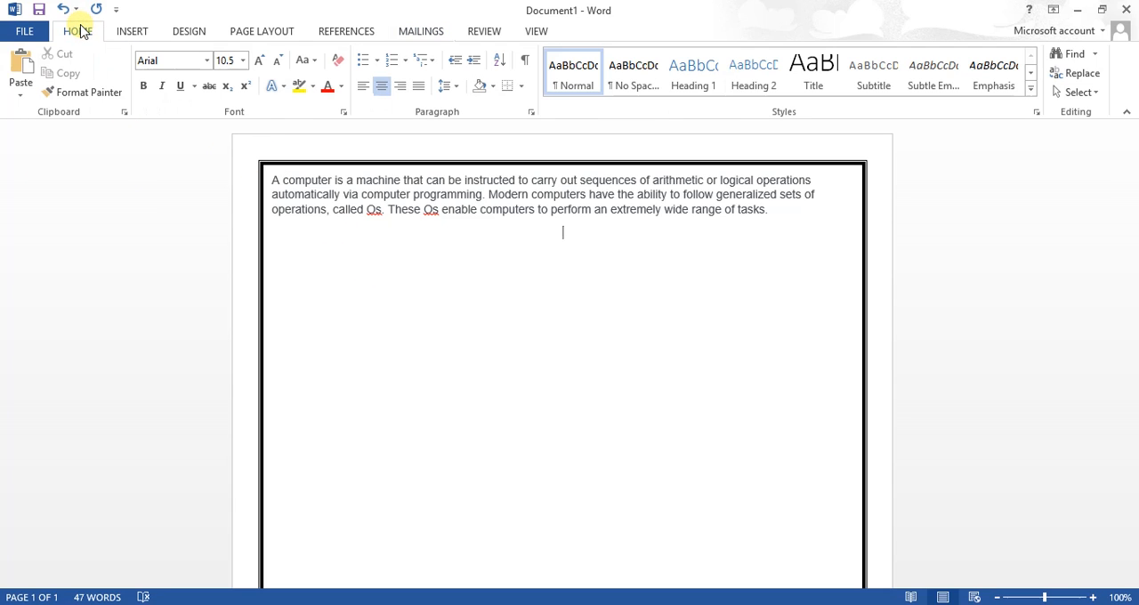